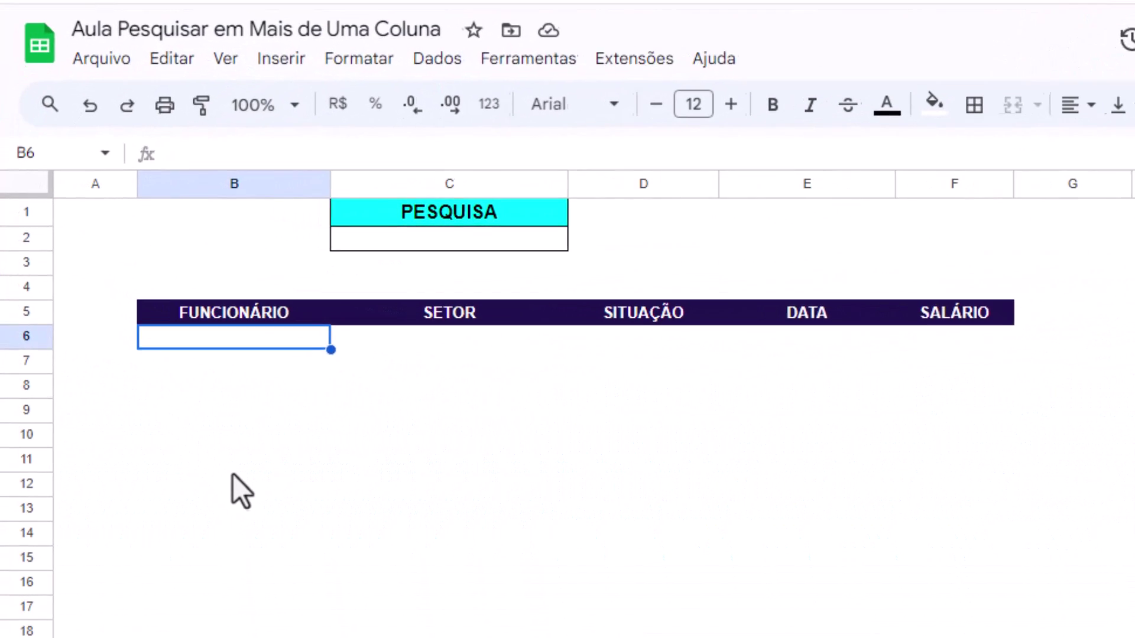
Begin B6's formula with =QUERY( using the QUERY autocomplete suggestion.
{"action": "type", "text": "=QU"}
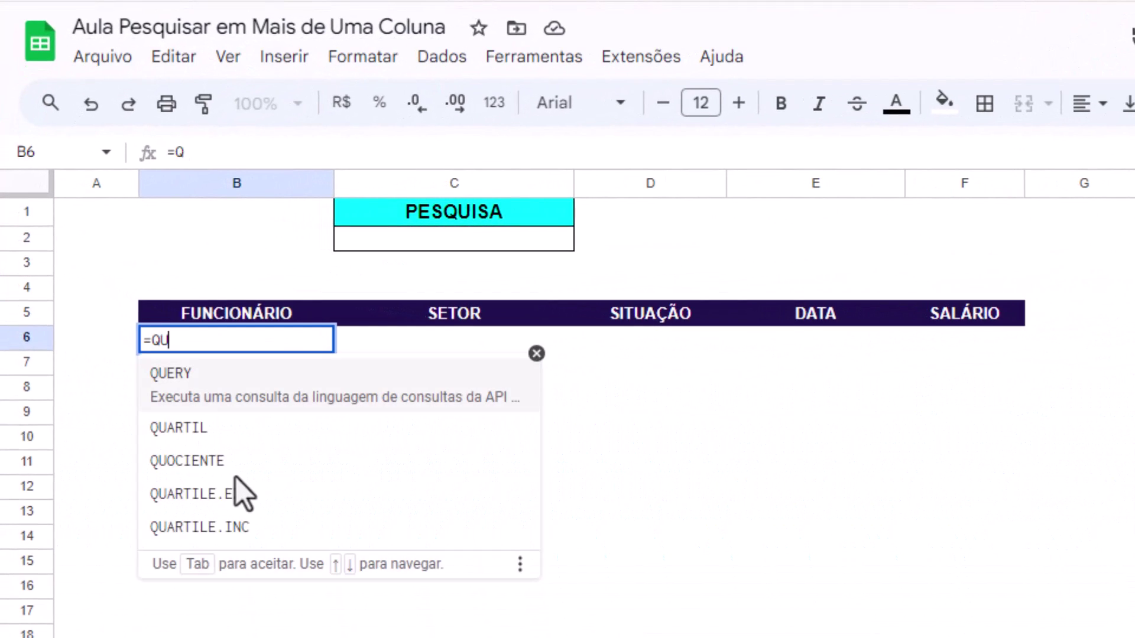
{"action": "type", "text": "ERY"}
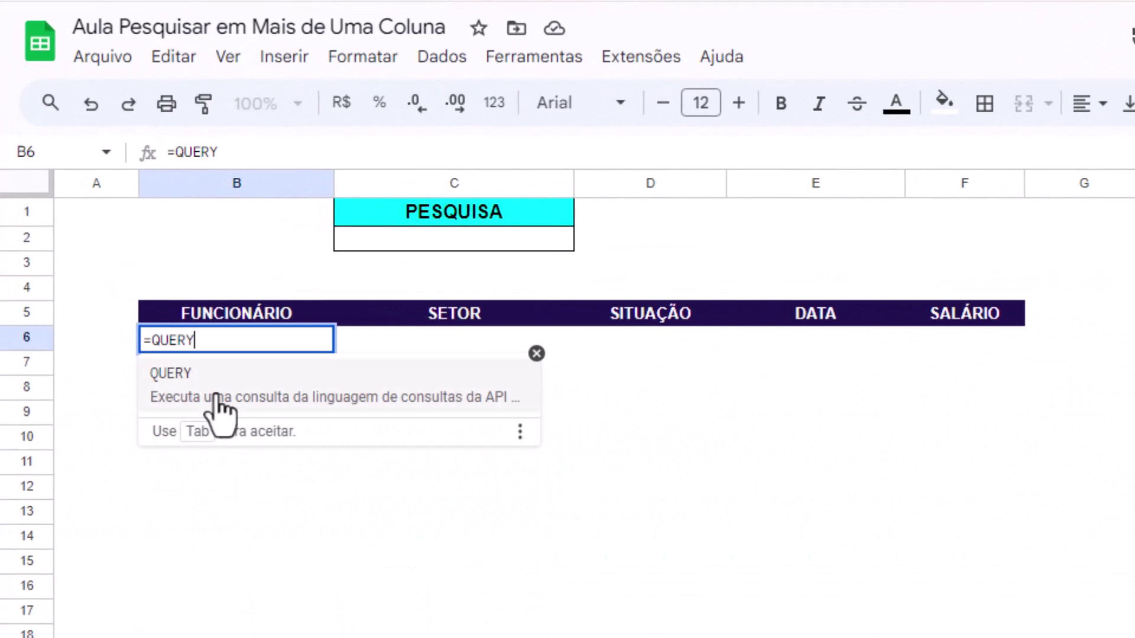
{"action": "left_click", "coordinate": [215, 393]}
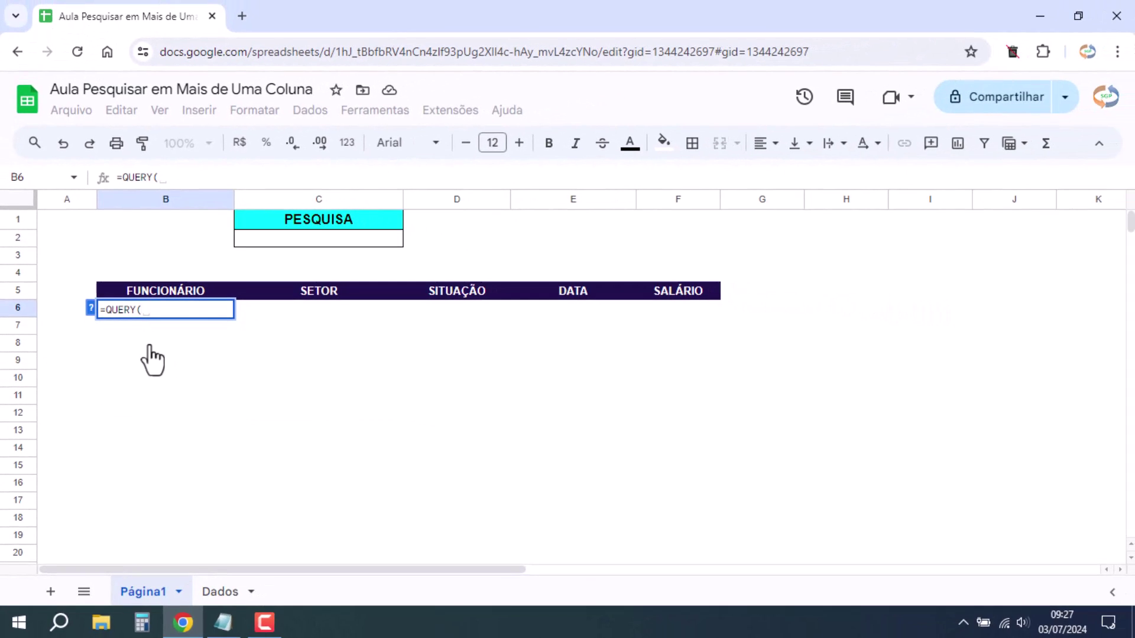
Set the QUERY data range to Dados!A2:E by selecting columns A–E on the Dados sheet.
{"action": "left_click", "coordinate": [220, 592]}
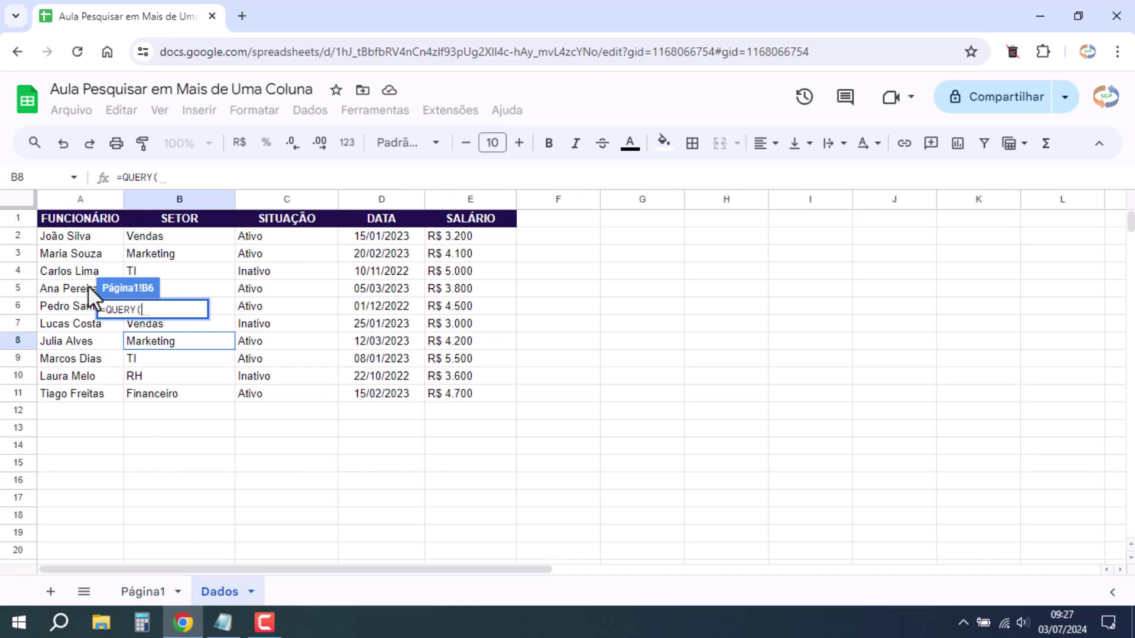
{"action": "left_click", "coordinate": [70, 199]}
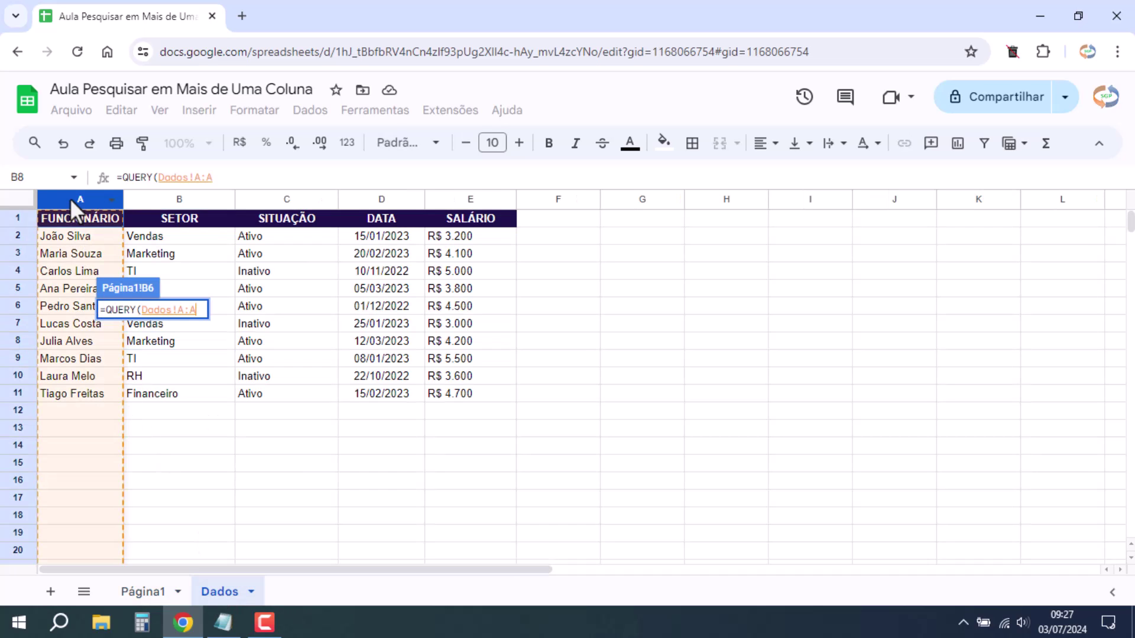
{"action": "left_click_drag", "start_coordinate": [70, 198], "coordinate": [443, 215]}
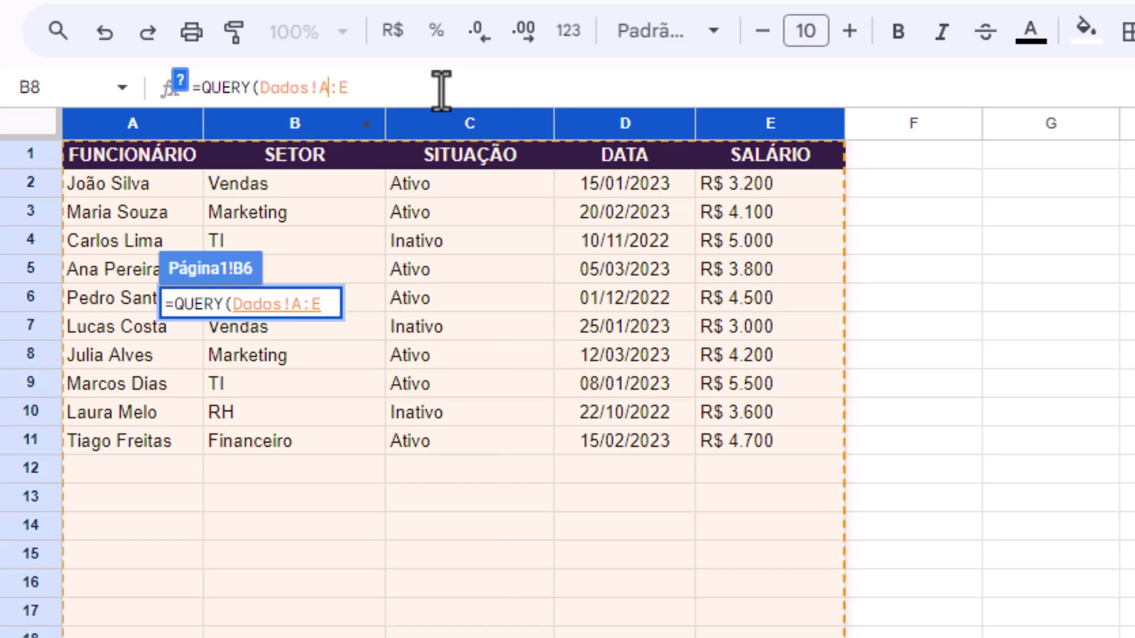
{"action": "type", "text": "2:E"}
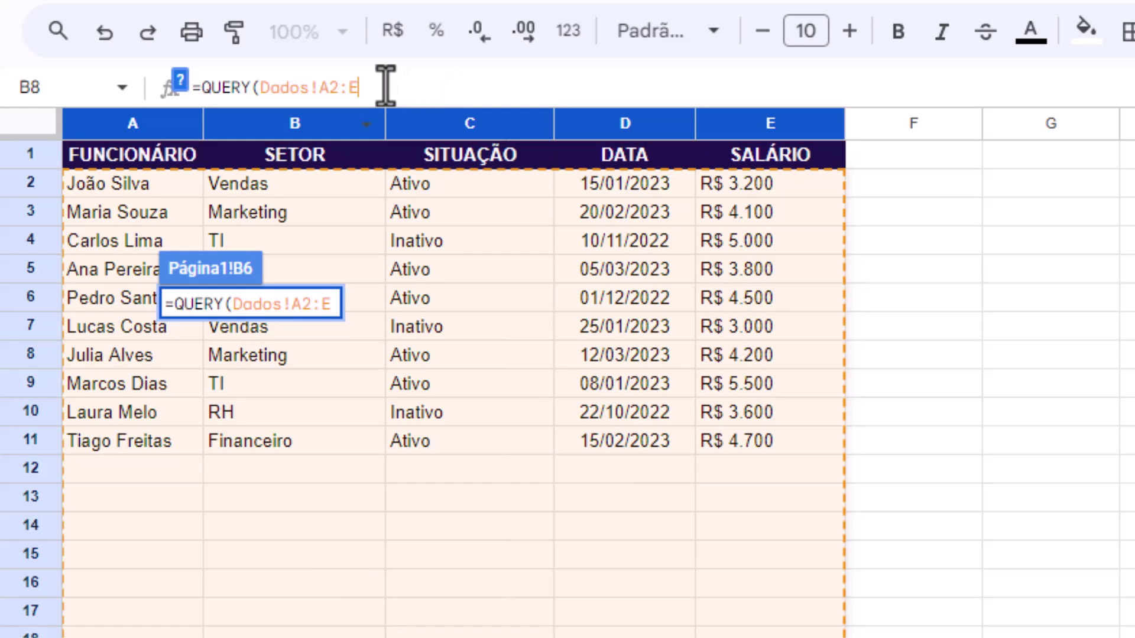
{"action": "type", "text": ";"}
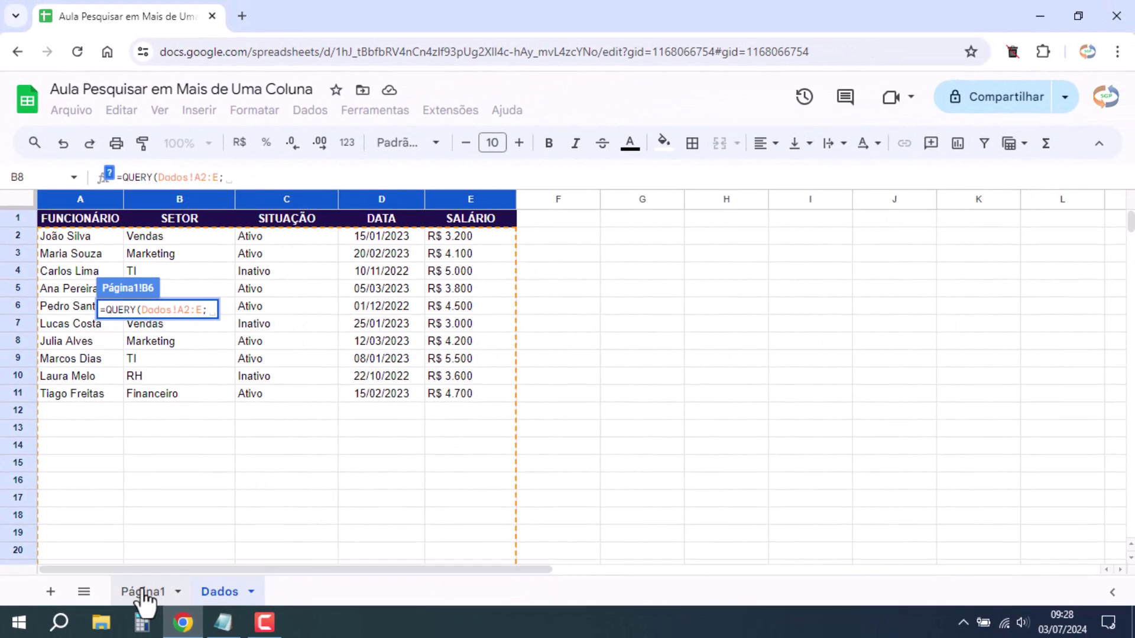
Back on Página1, continue the formula with the query text "SELECT * WHERE UPPER(.
{"action": "left_click", "coordinate": [144, 592]}
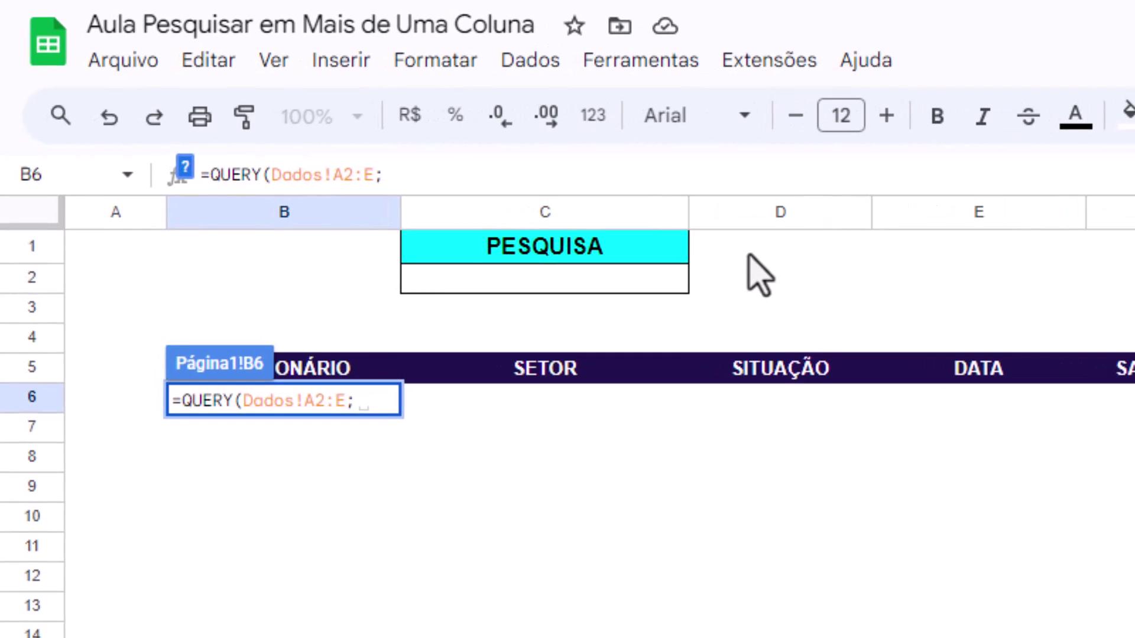
{"action": "type", "text": "\""}
{"action": "type", "text": "SELEC"}
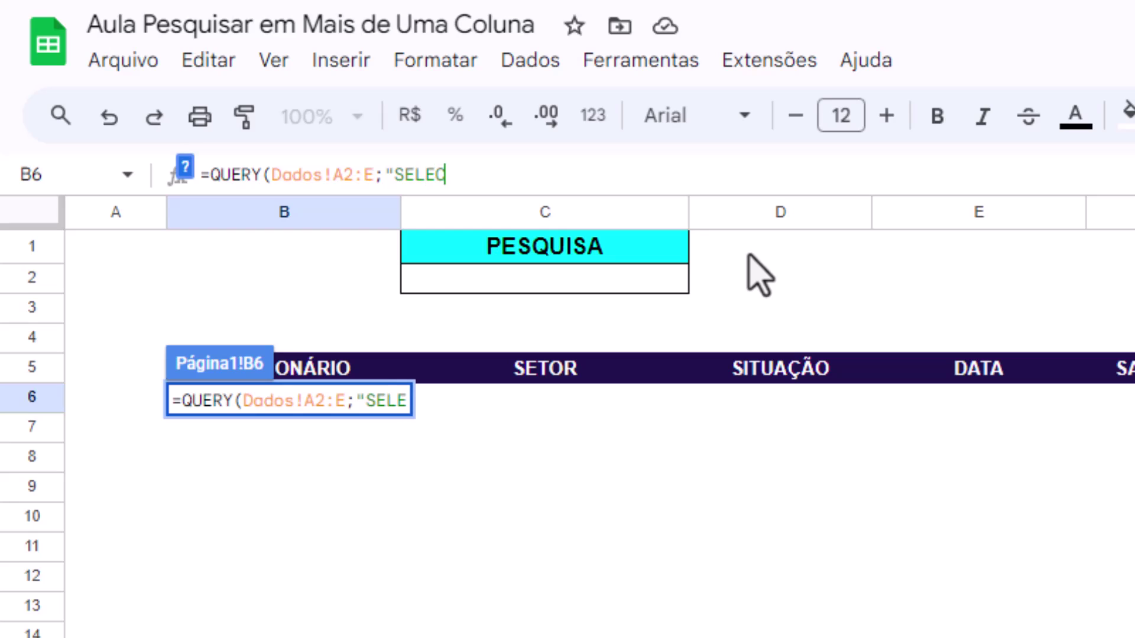
{"action": "type", "text": "T"}
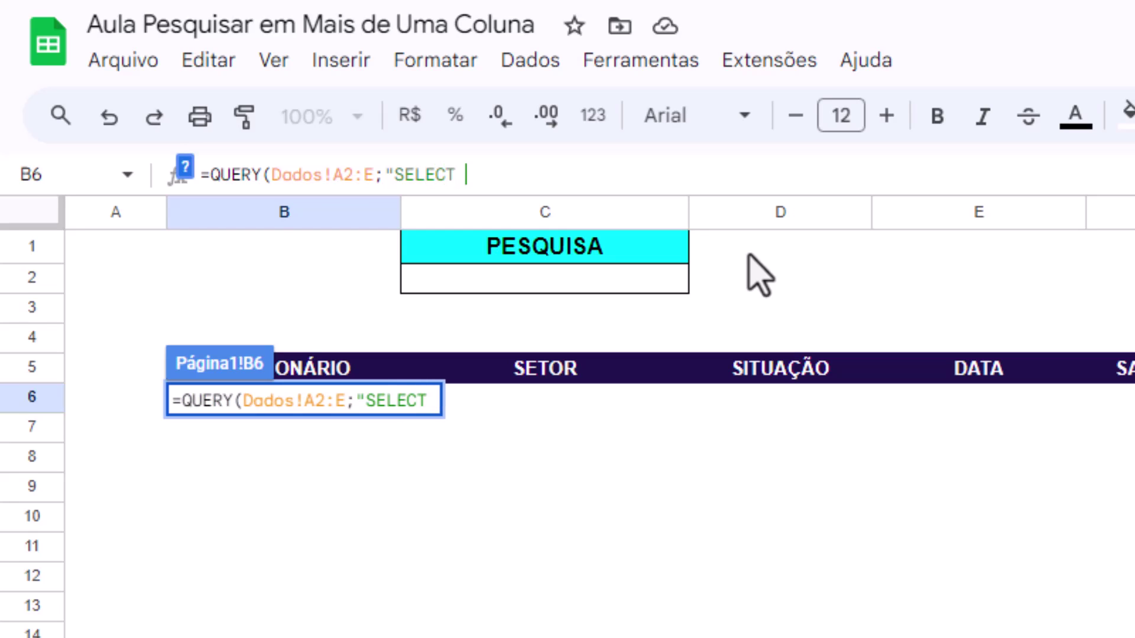
{"action": "type", "text": " *"}
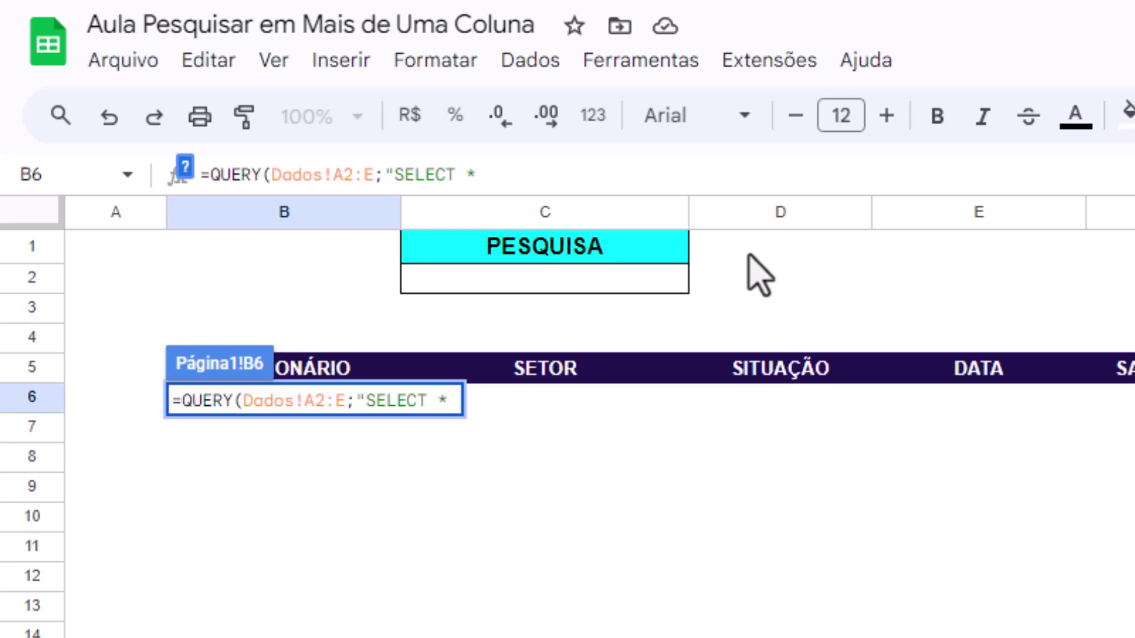
{"action": "type", "text": " WHERE"}
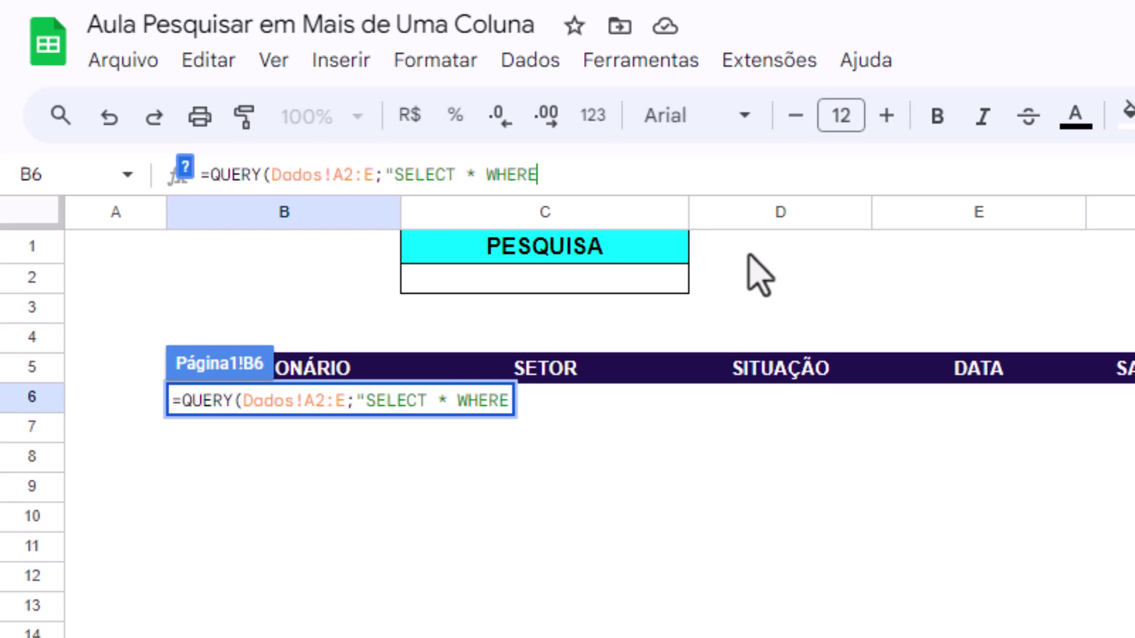
{"action": "type", "text": " U"}
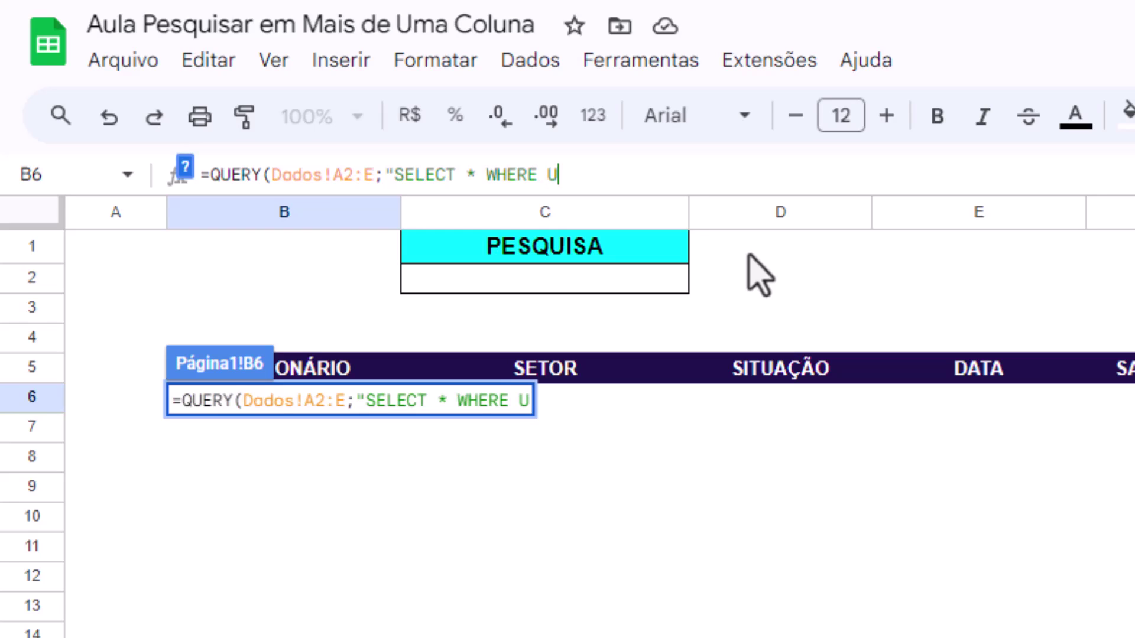
{"action": "type", "text": "PPER"}
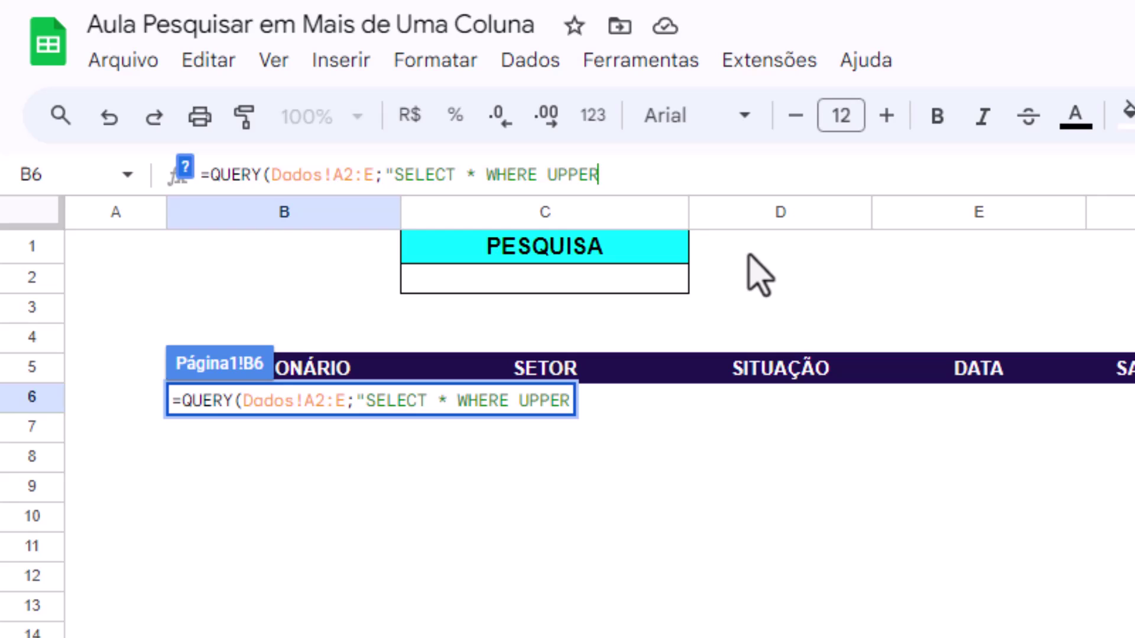
{"action": "type", "text": "()"}
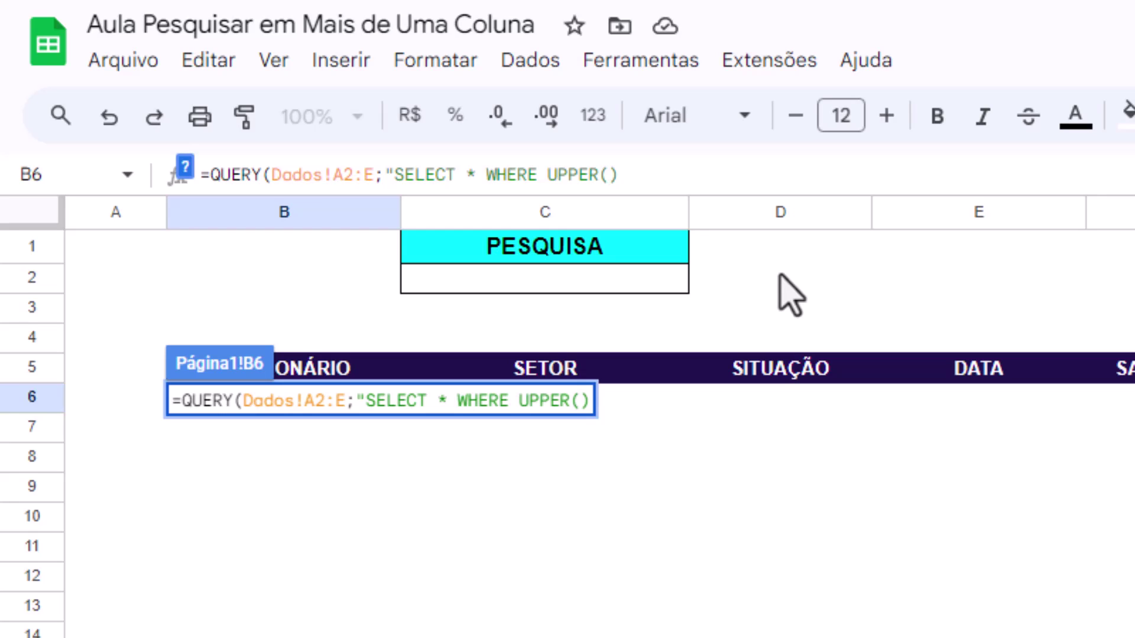
Add A) CONTAINS UPPER( with a '" & "' placeholder for the search term.
{"action": "type", "text": "A)"}
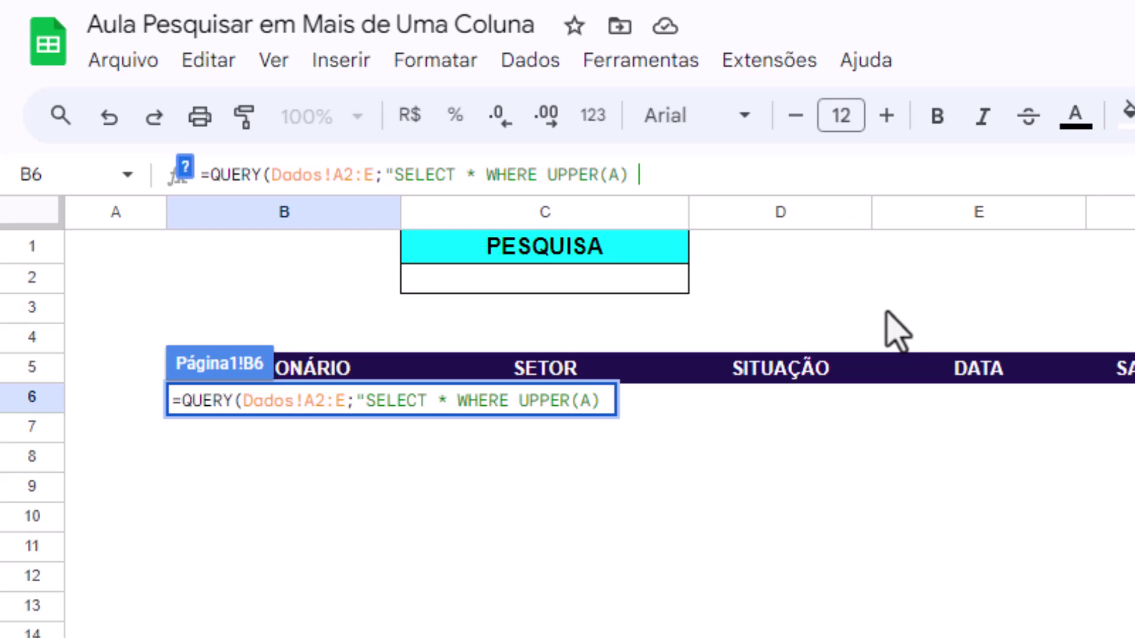
{"action": "type", "text": " C"}
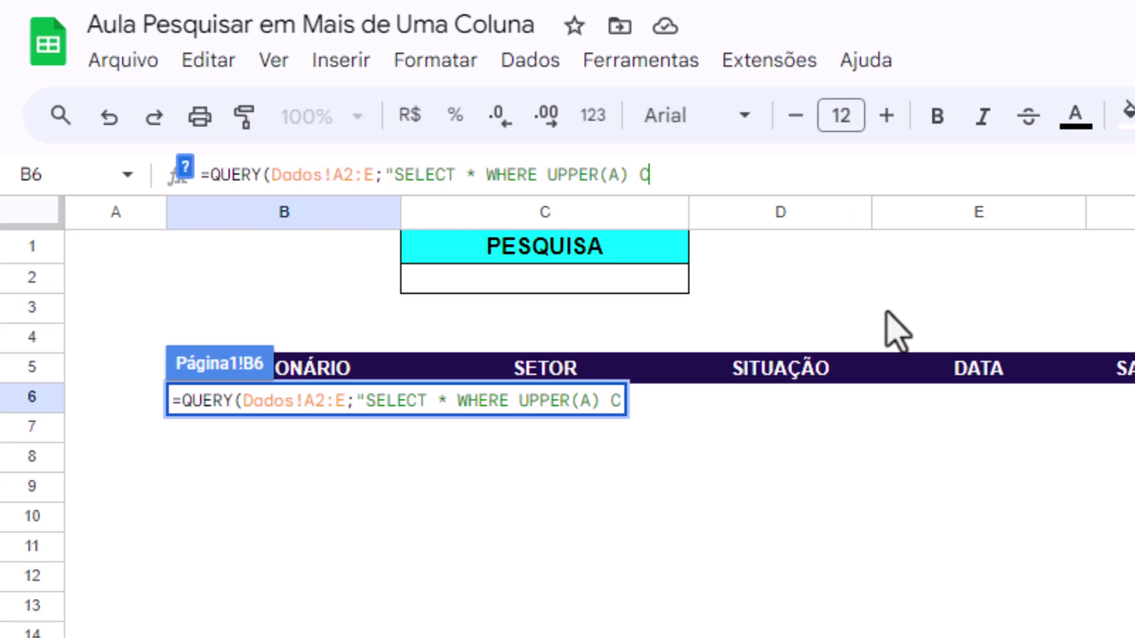
{"action": "type", "text": "ONTAINS"}
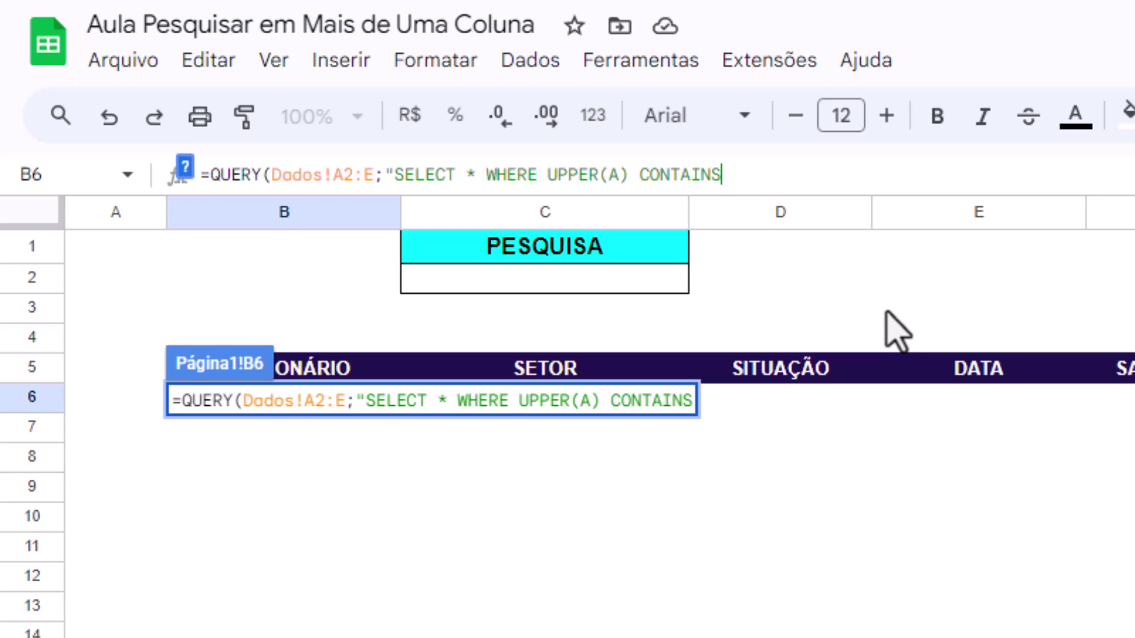
{"action": "type", "text": " UPPER"}
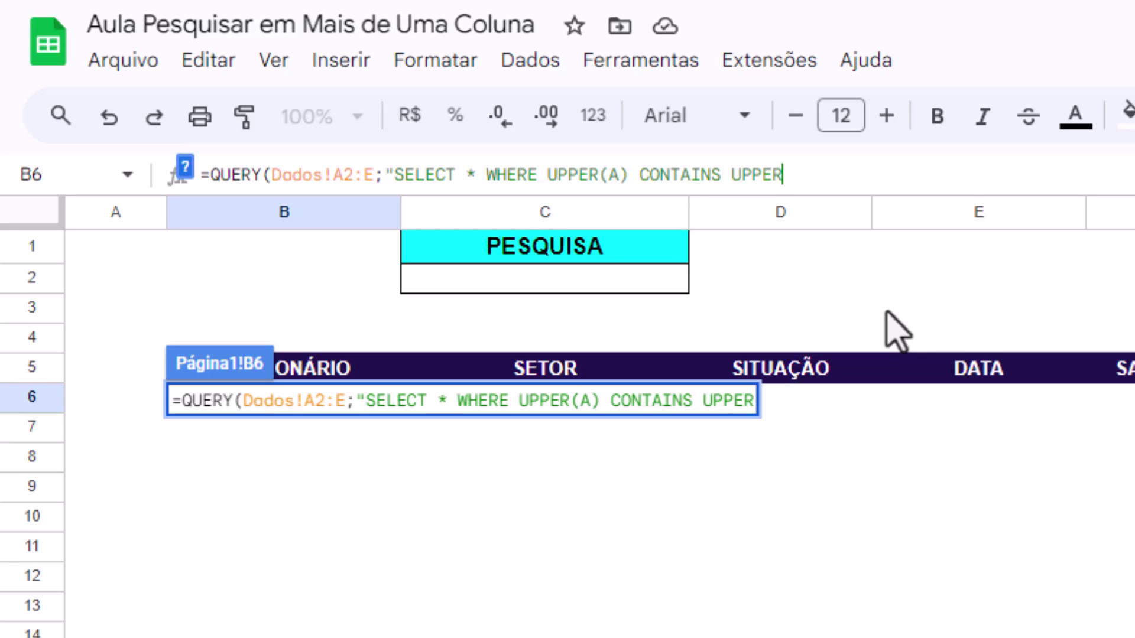
{"action": "type", "text": "("}
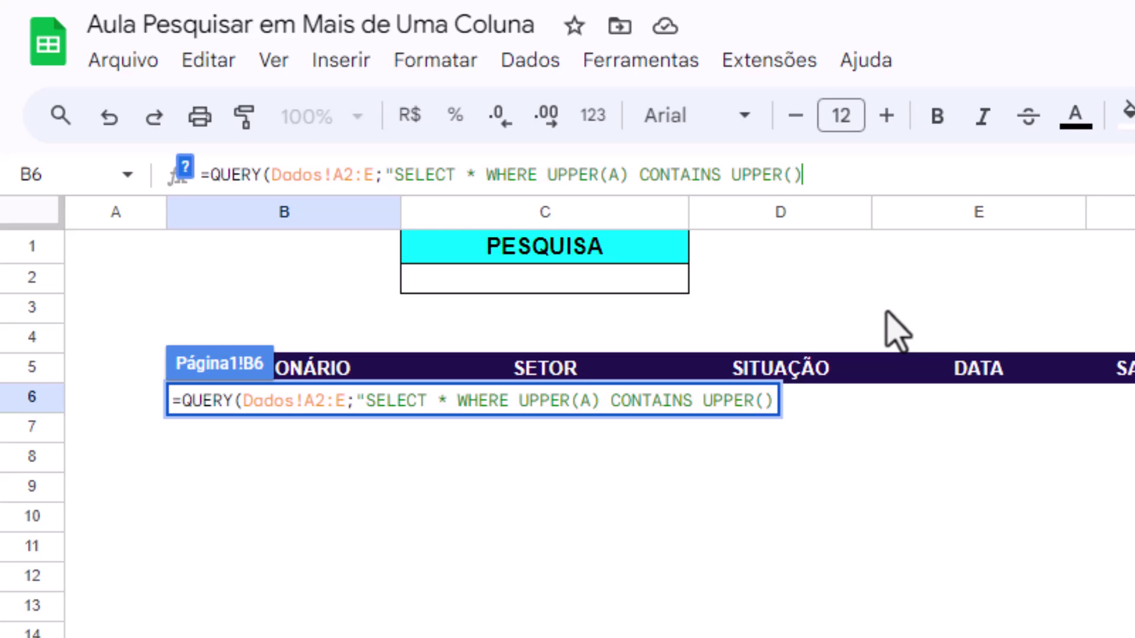
{"action": "left_click", "coordinate": [793, 174]}
{"action": "type", "text": "'"}
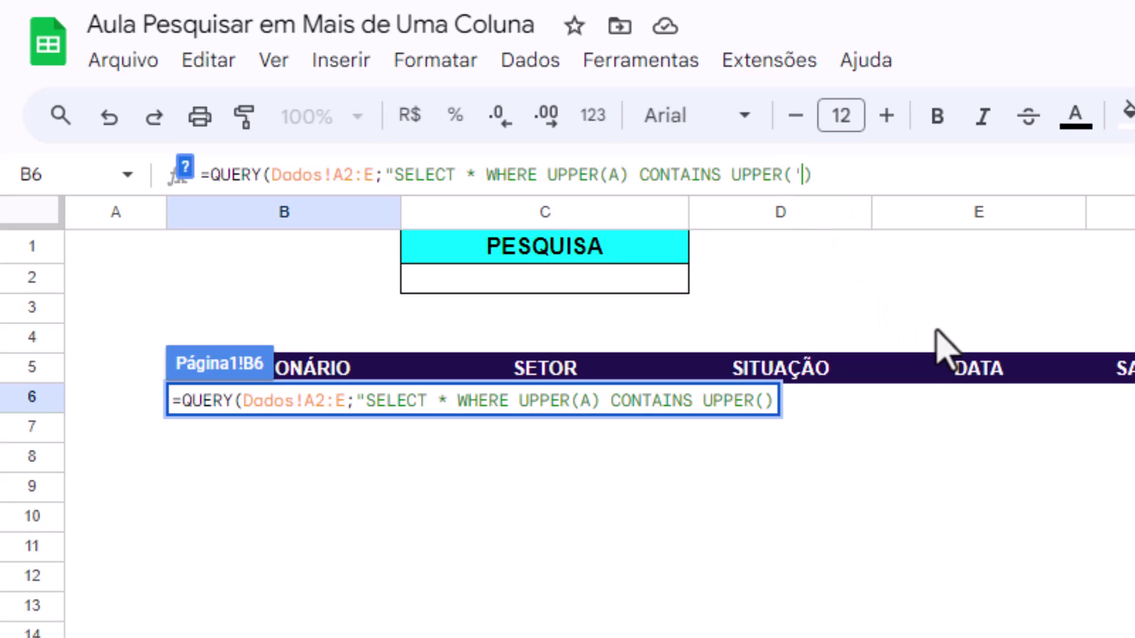
{"action": "type", "text": "'"}
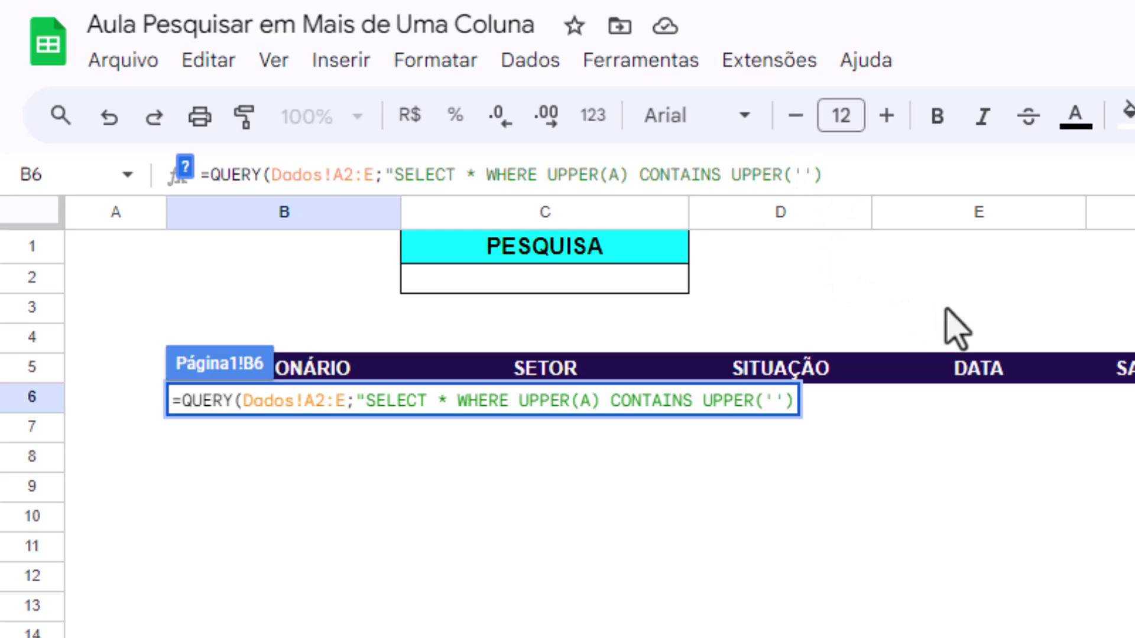
{"action": "type", "text": "\""}
{"action": "type", "text": "\""}
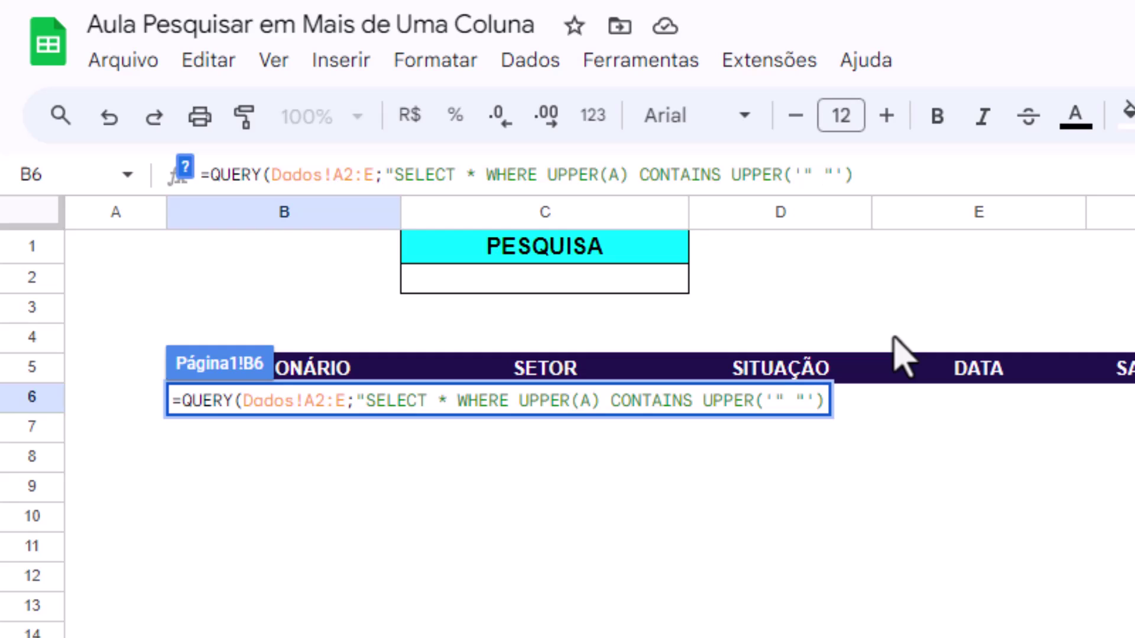
{"action": "type", "text": " &"}
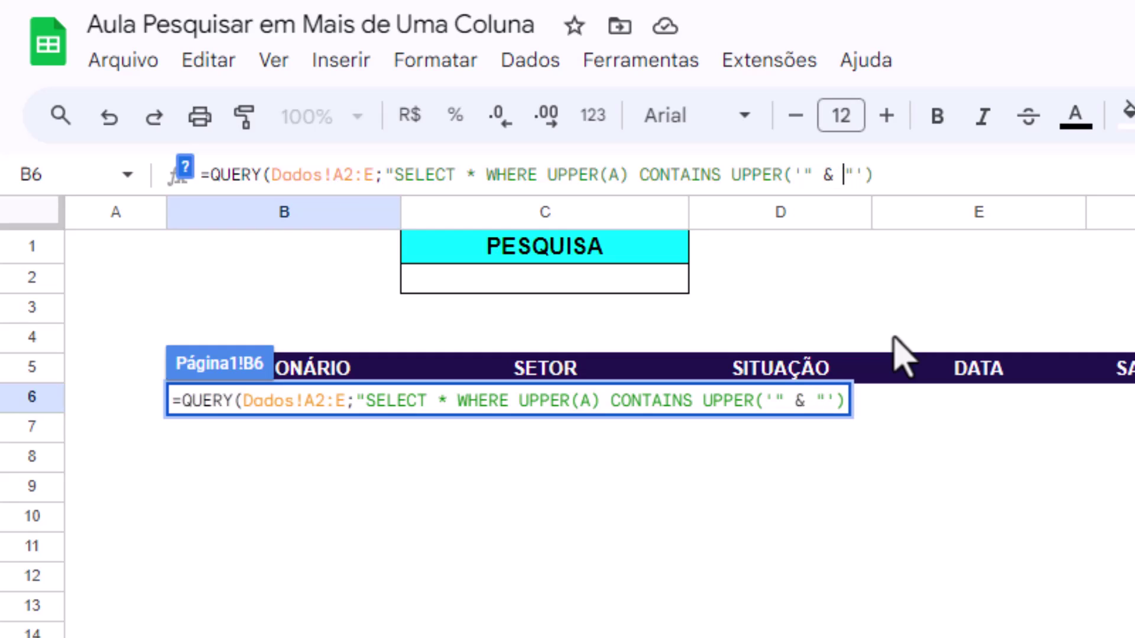
Join search cell C2 into the column A condition and append OR.
{"action": "left_click", "coordinate": [603, 282]}
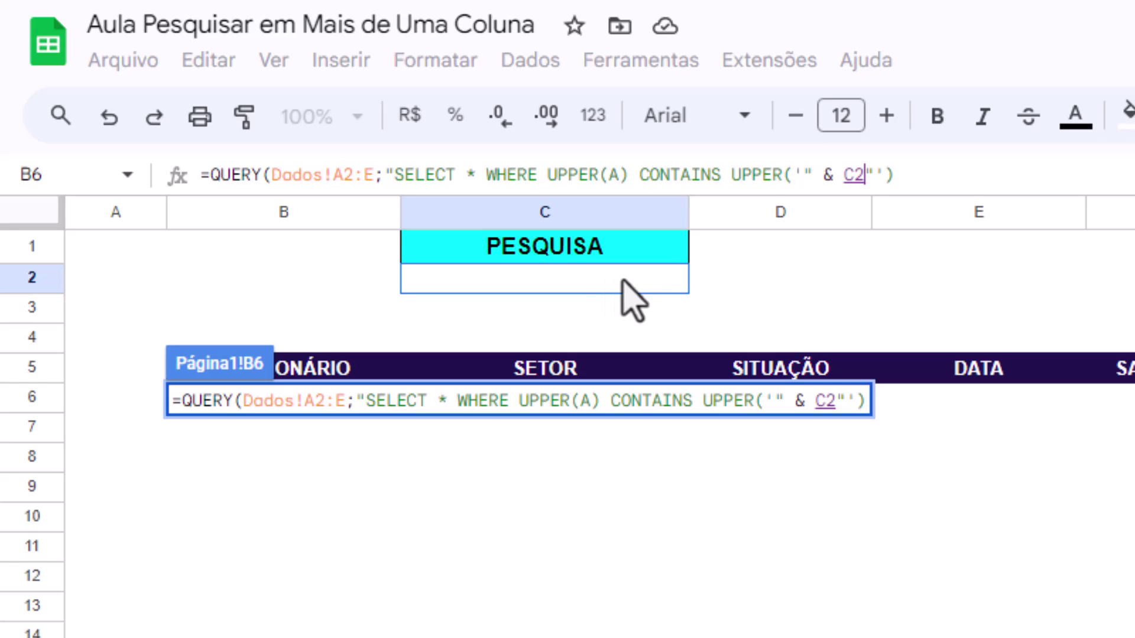
{"action": "mouse_move", "coordinate": [979, 211]}
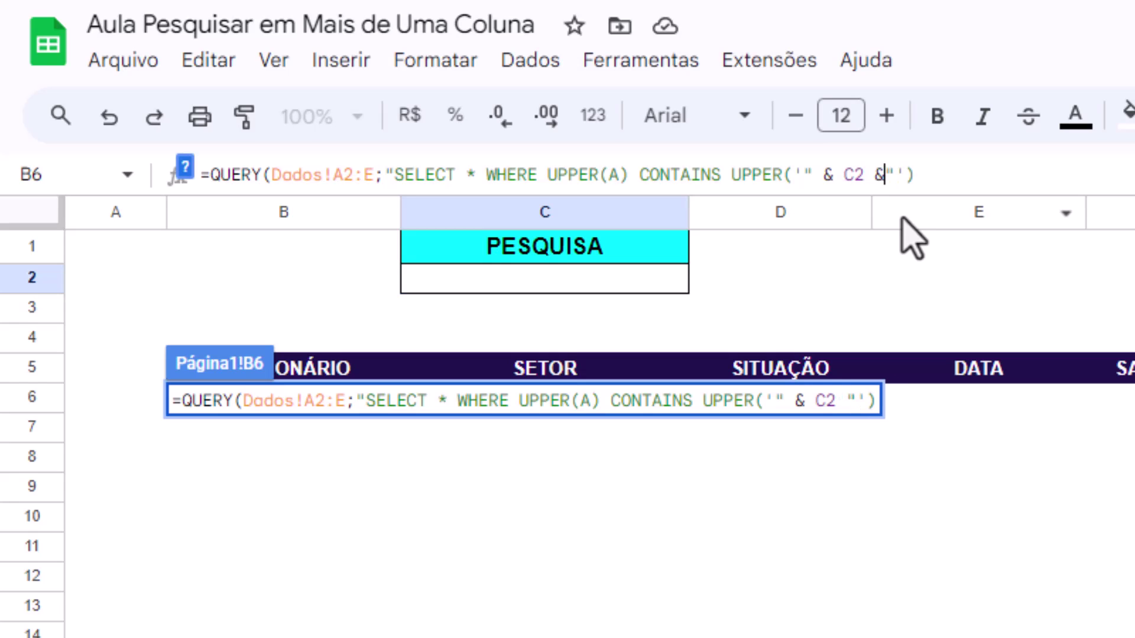
{"action": "type", "text": "&"}
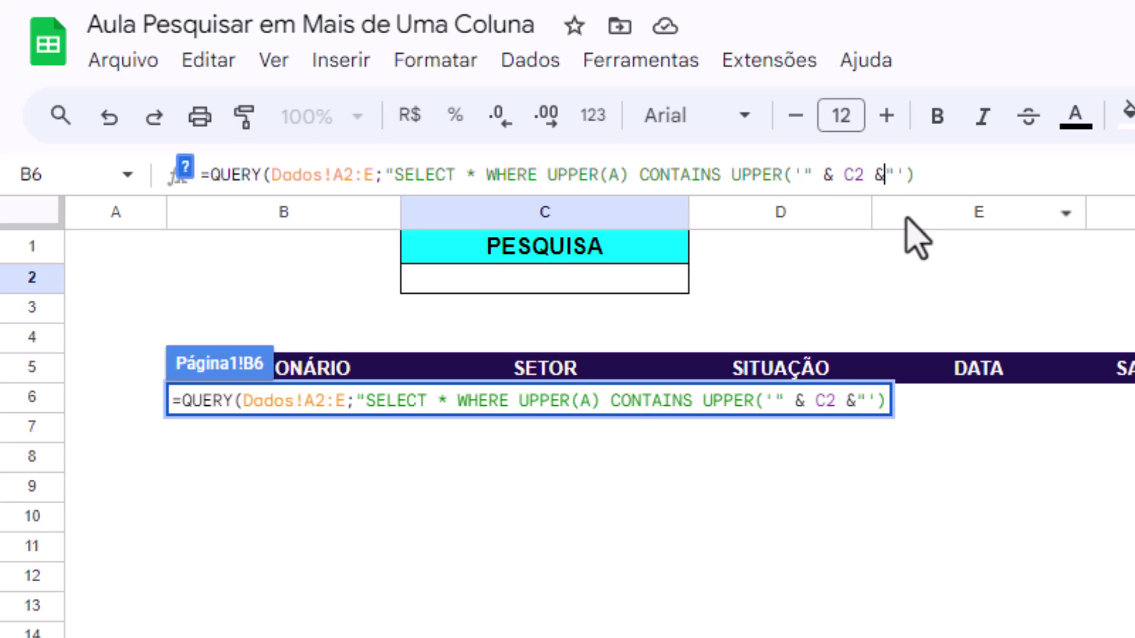
{"action": "left_click", "coordinate": [928, 173]}
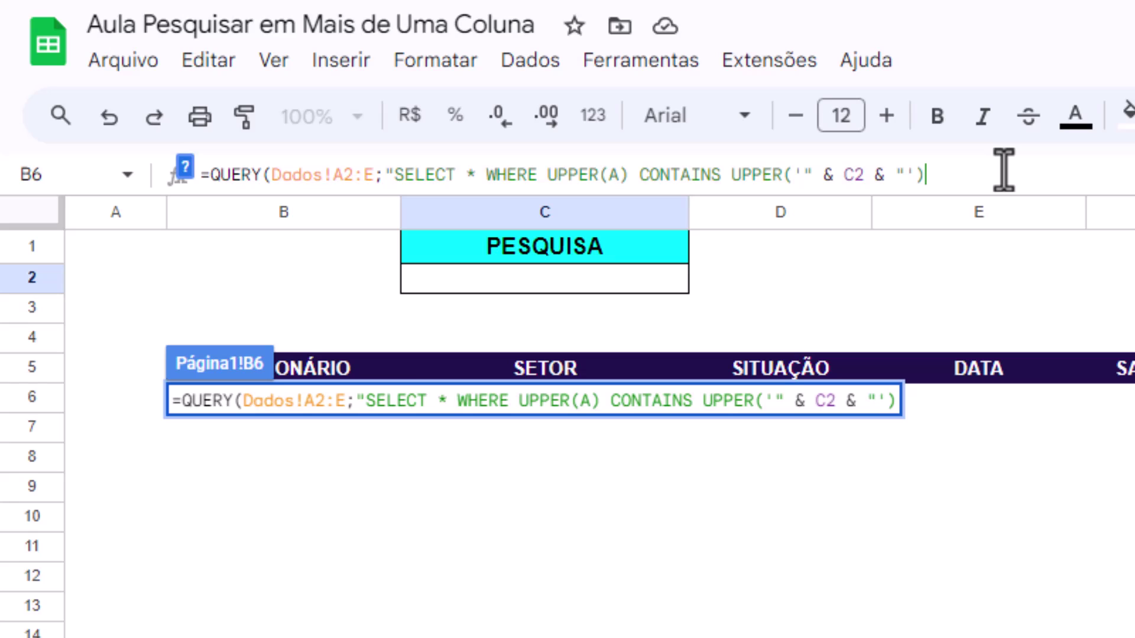
{"action": "type", "text": " OR"}
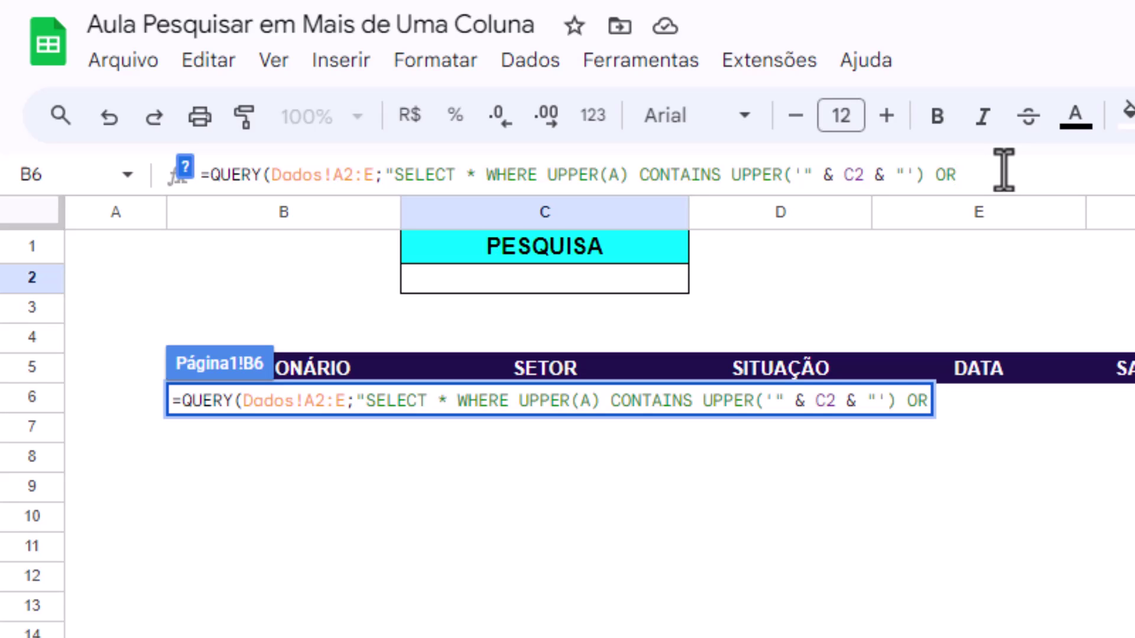
Add UPPER(B) CONTAINS UPPER() as the second query condition.
{"action": "type", "text": "UP"}
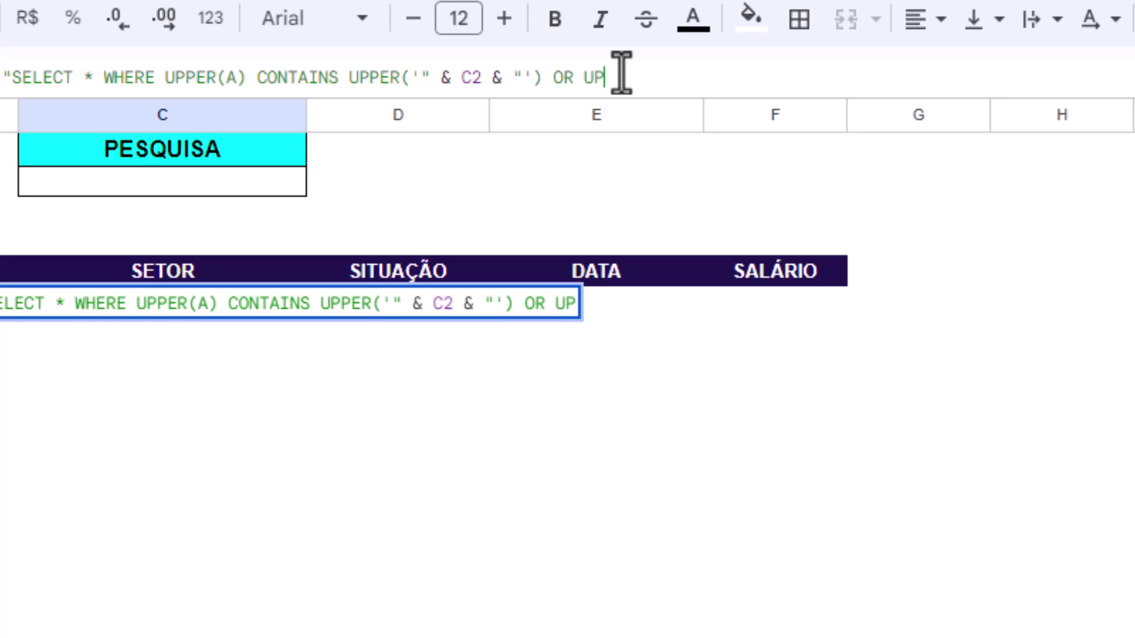
{"action": "type", "text": "PER()"}
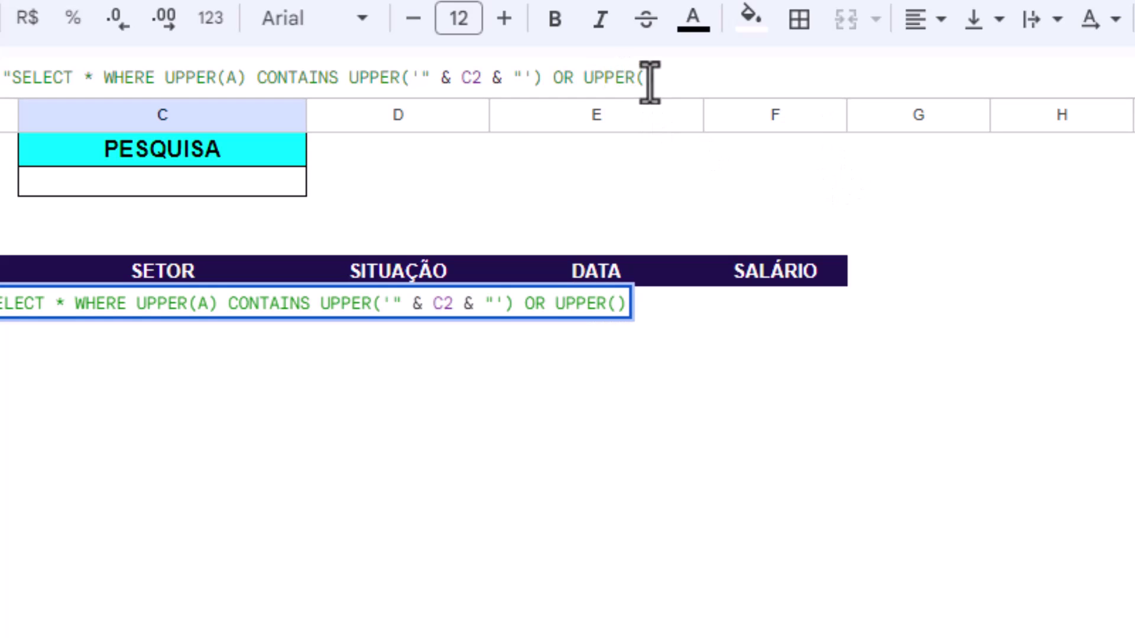
{"action": "left_click", "coordinate": [647, 77]}
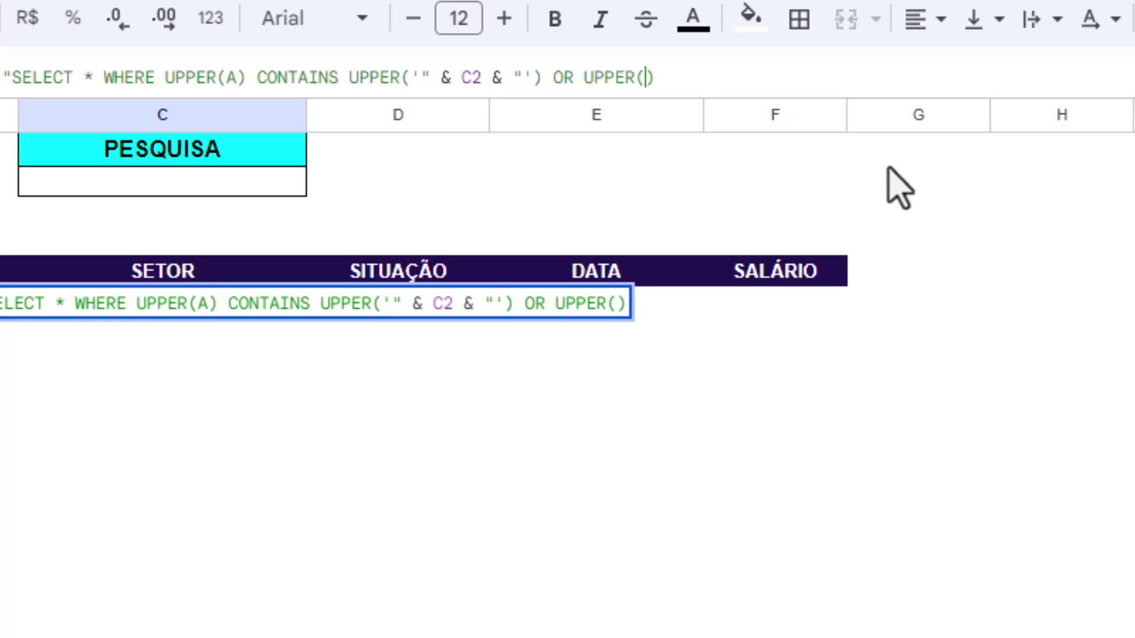
{"action": "type", "text": "B"}
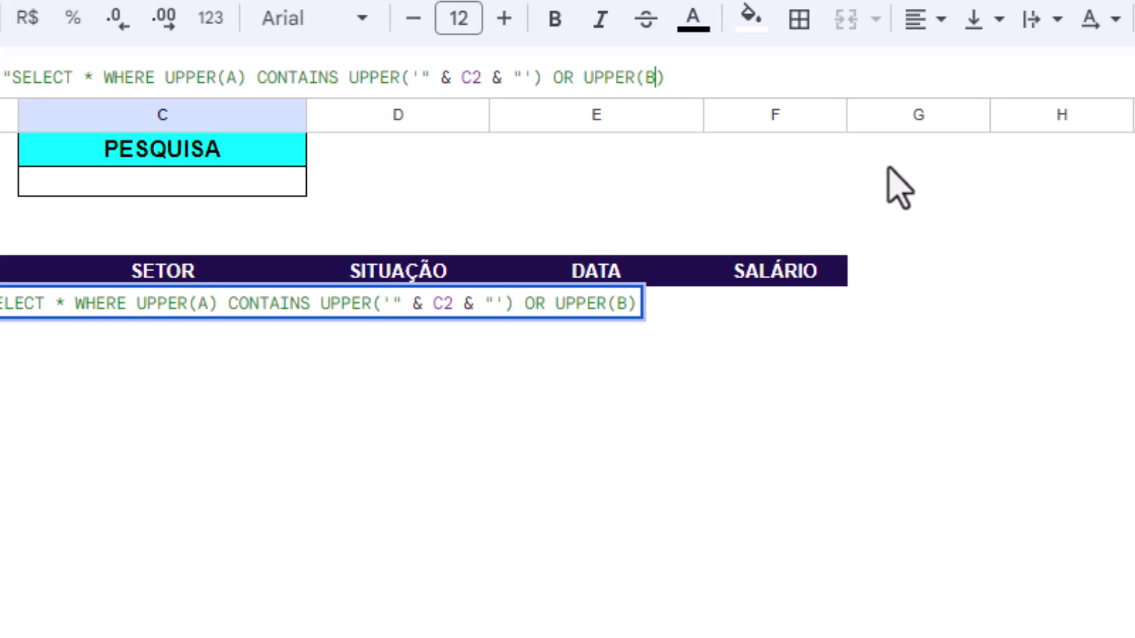
{"action": "type", "text": ")"}
{"action": "type", "text": " CONTAI"}
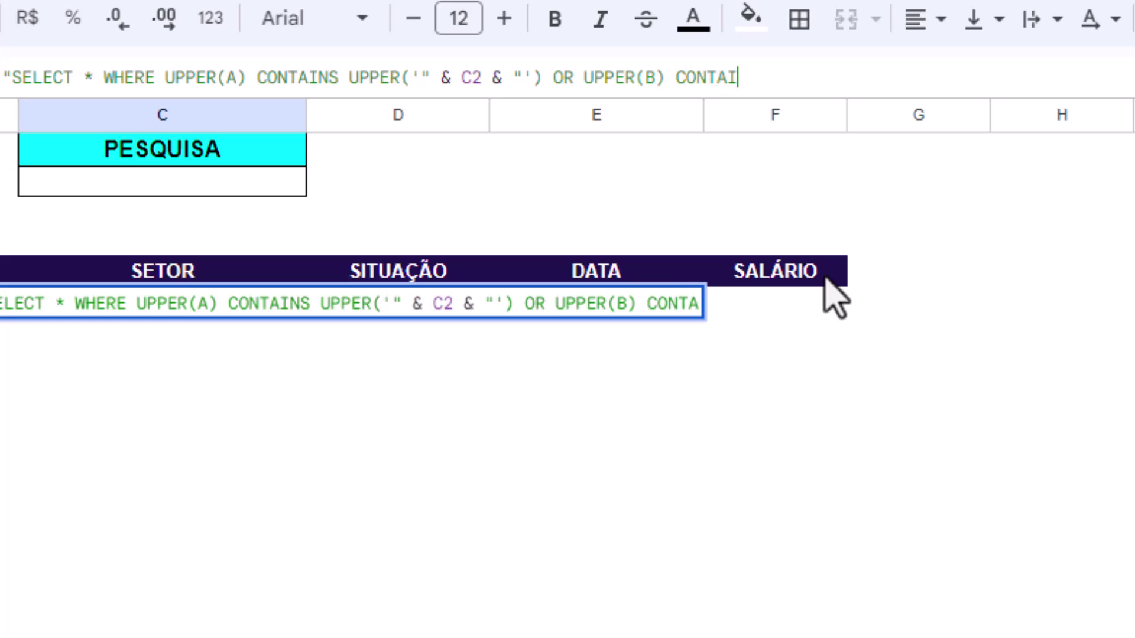
{"action": "type", "text": "NS"}
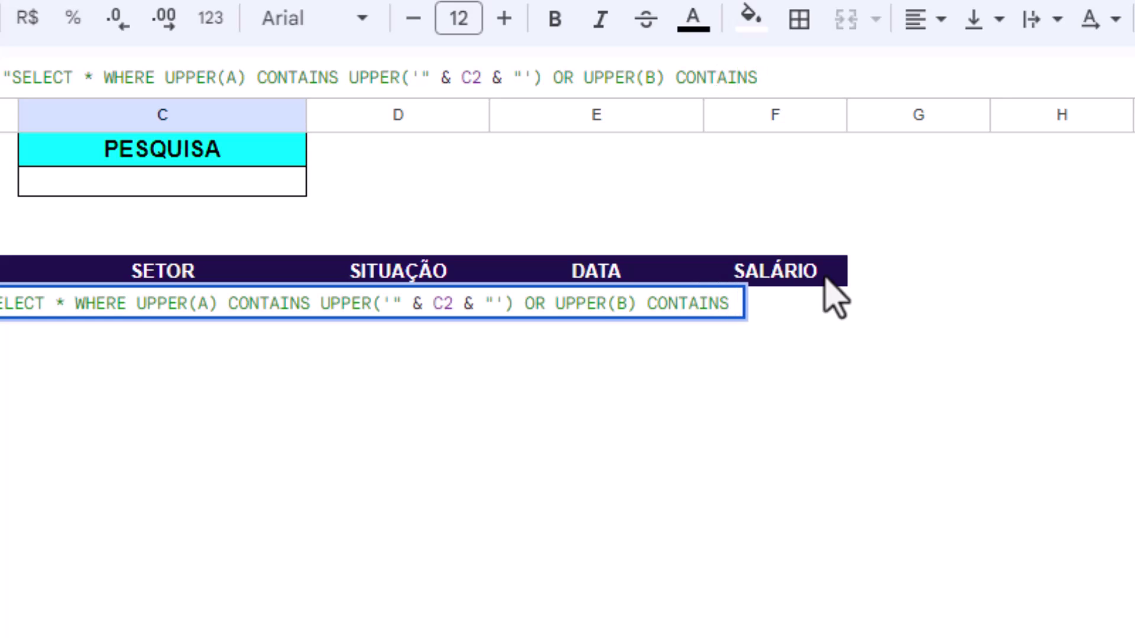
{"action": "type", "text": " UPPER"}
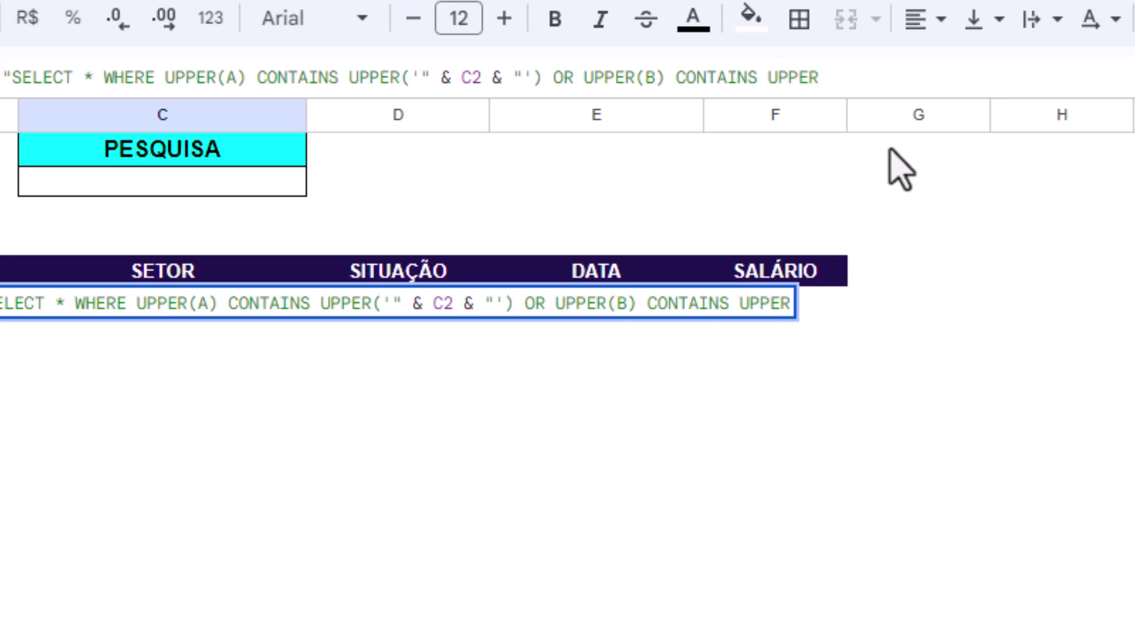
{"action": "type", "text": "()"}
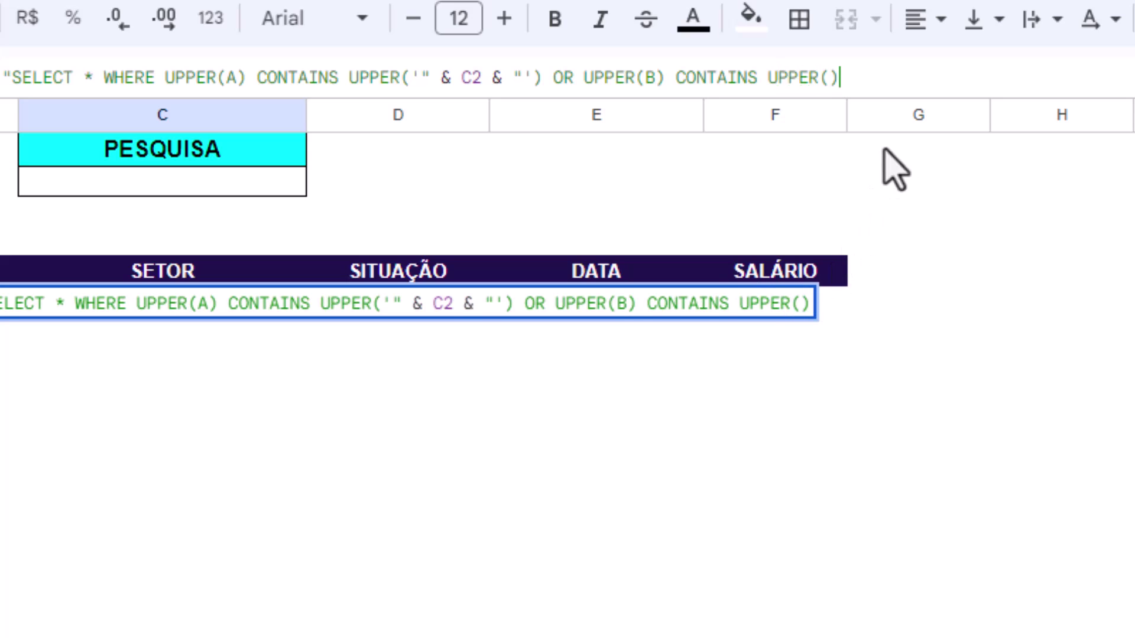
Fill the column B condition with '" & C2 & "' to match the search term.
{"action": "left_click", "coordinate": [829, 77]}
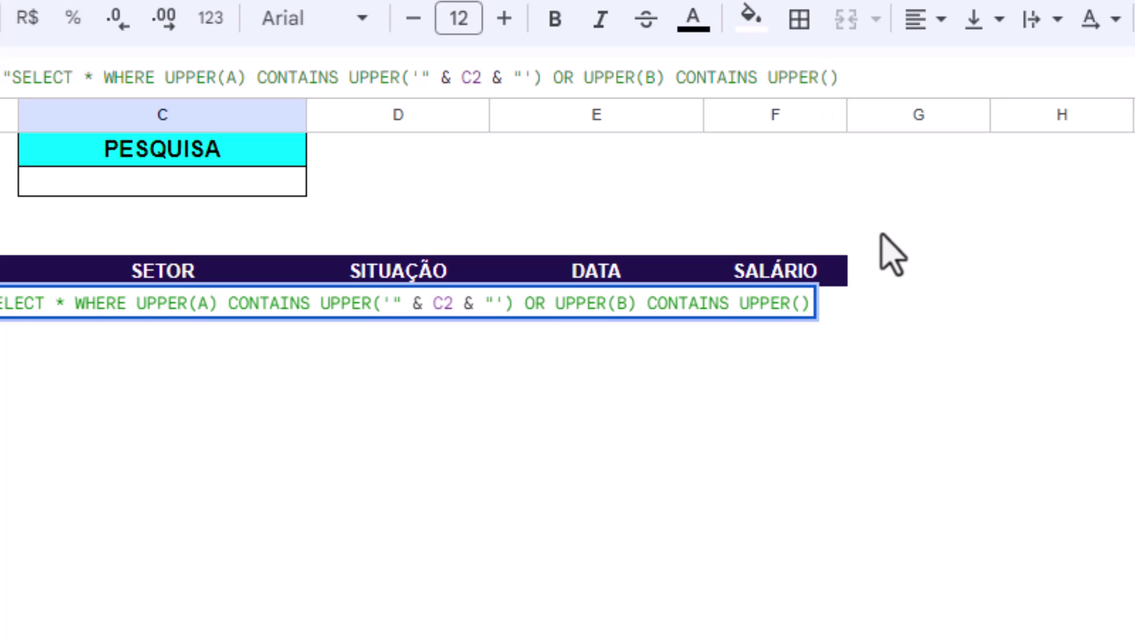
{"action": "type", "text": "'"}
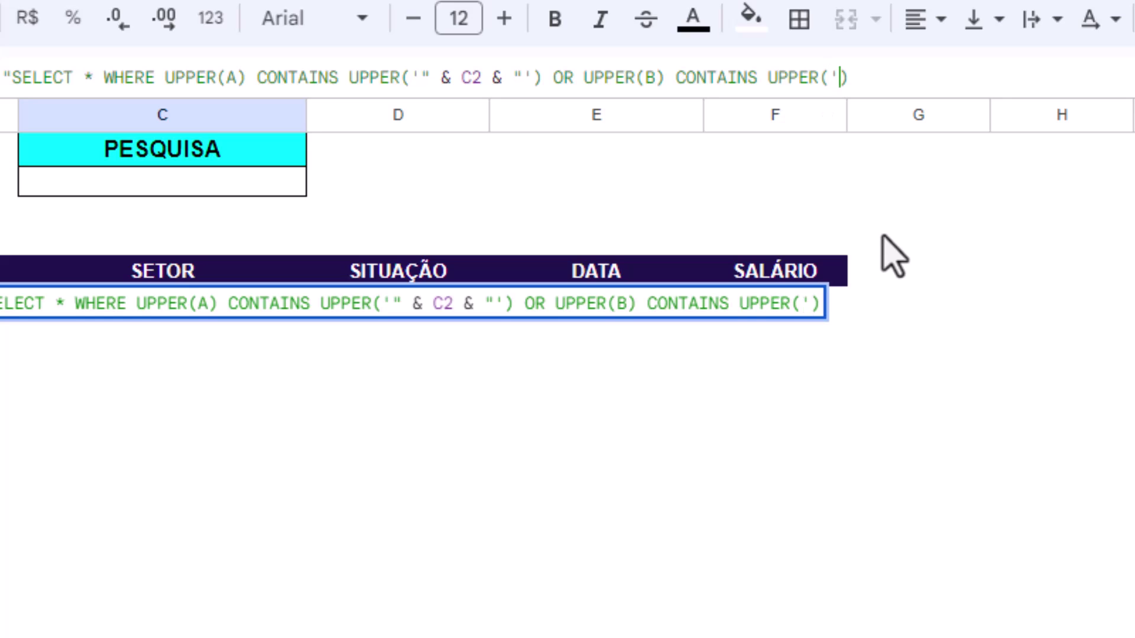
{"action": "type", "text": "'"}
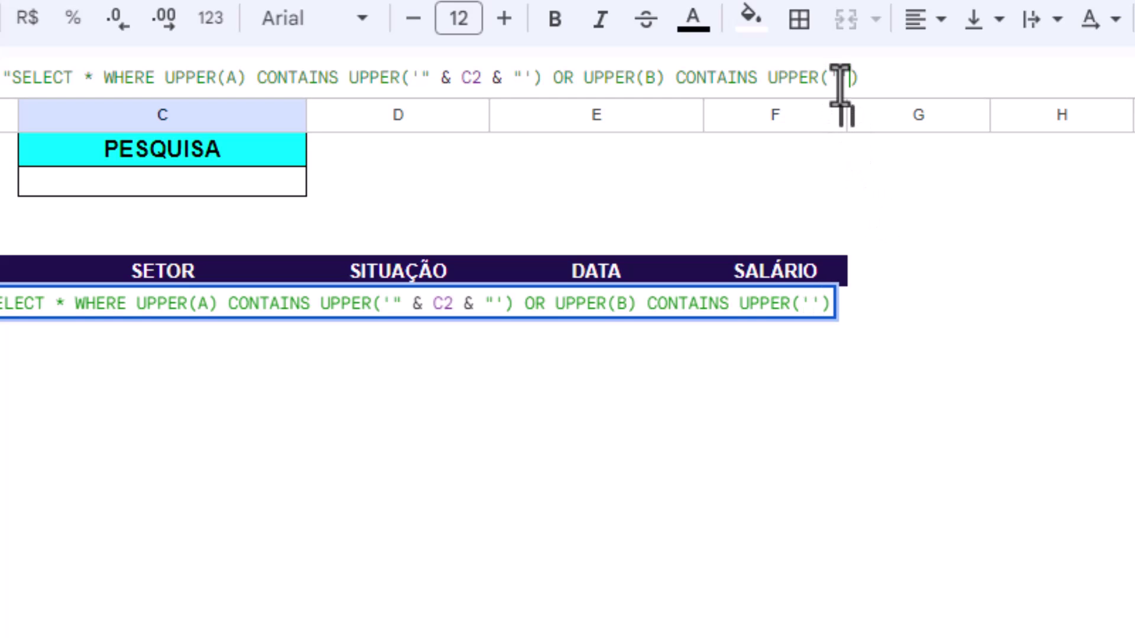
{"action": "left_click", "coordinate": [840, 77]}
{"action": "type", "text": "\""}
{"action": "type", "text": "\""}
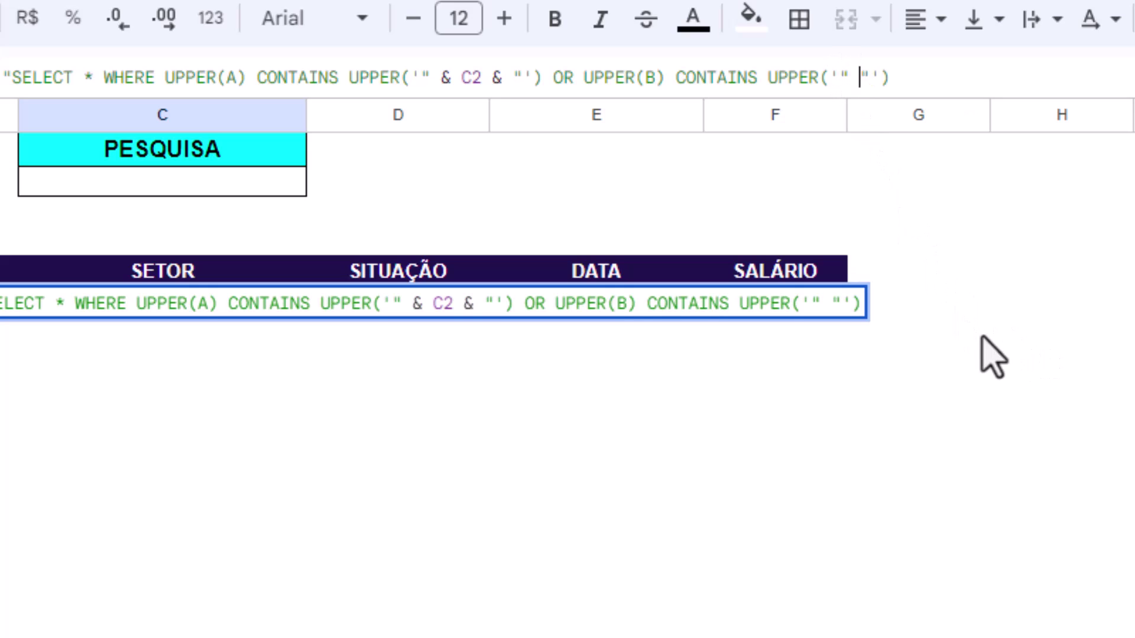
{"action": "type", "text": " &"}
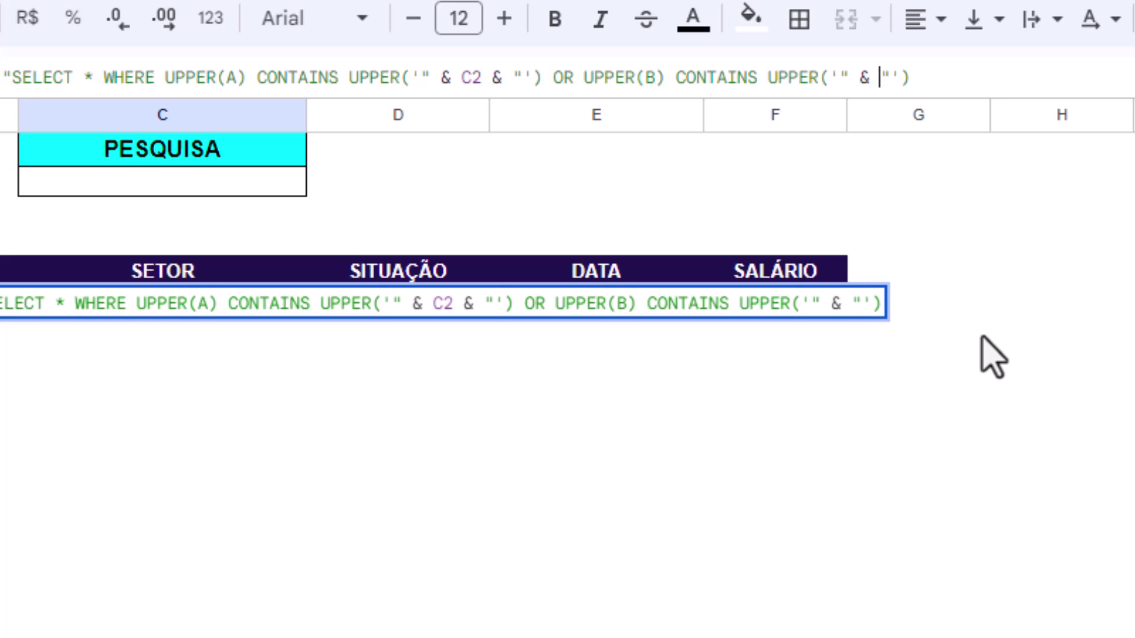
{"action": "left_click", "coordinate": [248, 191]}
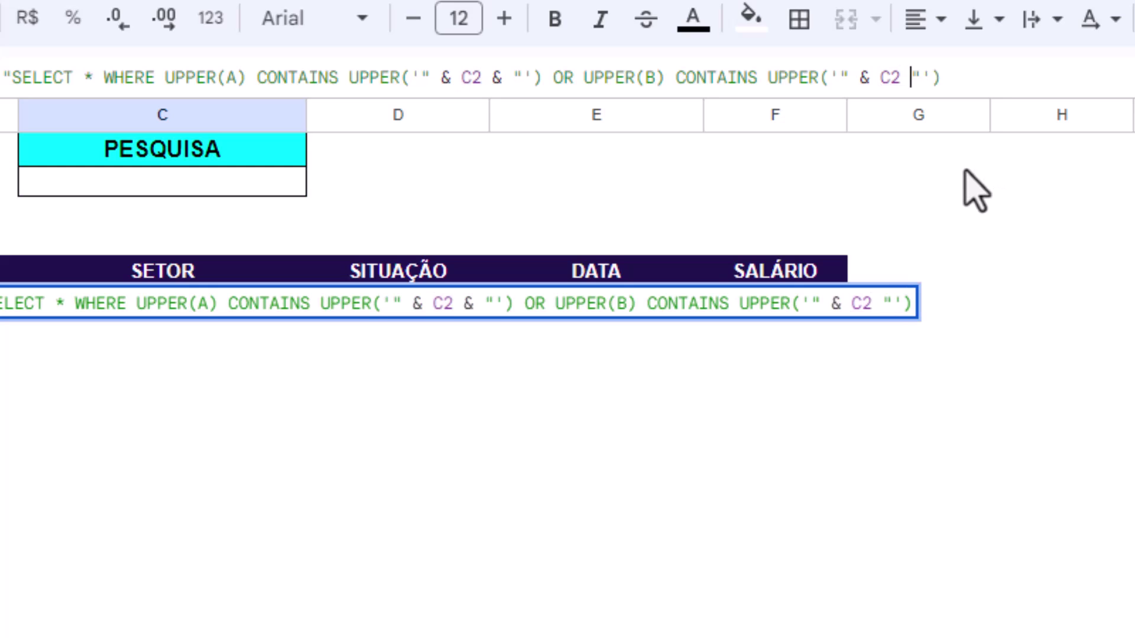
{"action": "type", "text": "&"}
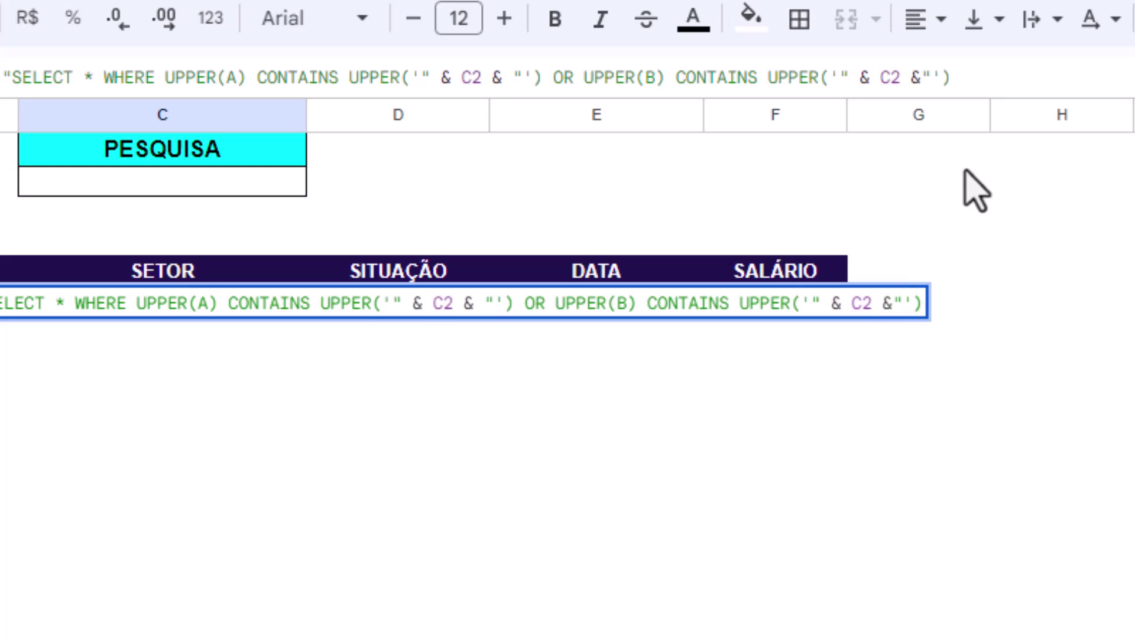
{"action": "left_click", "coordinate": [974, 75]}
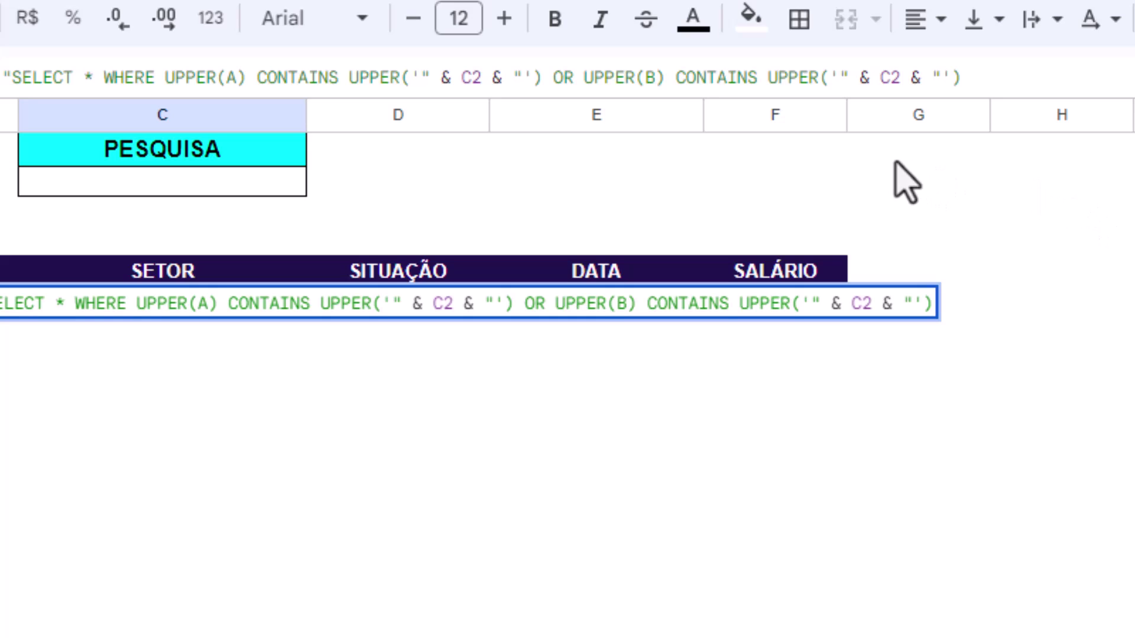
Close the query string with "; and header argument 0, then commit B6's formula.
{"action": "left_click_drag", "start_coordinate": [553, 77], "coordinate": [978, 78]}
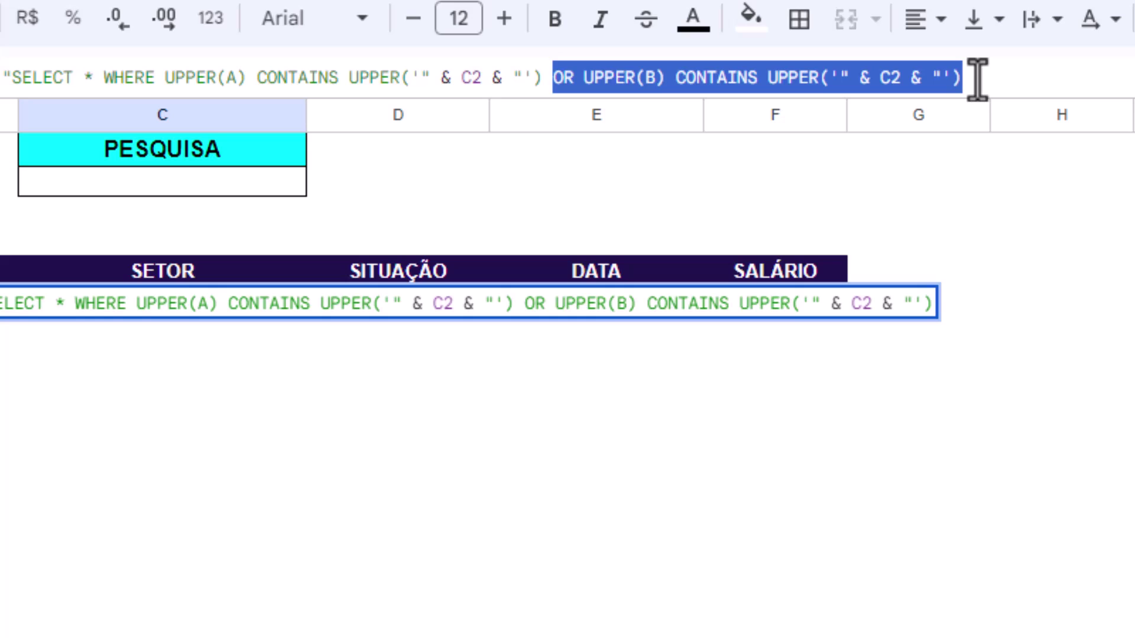
{"action": "left_click", "coordinate": [1015, 81]}
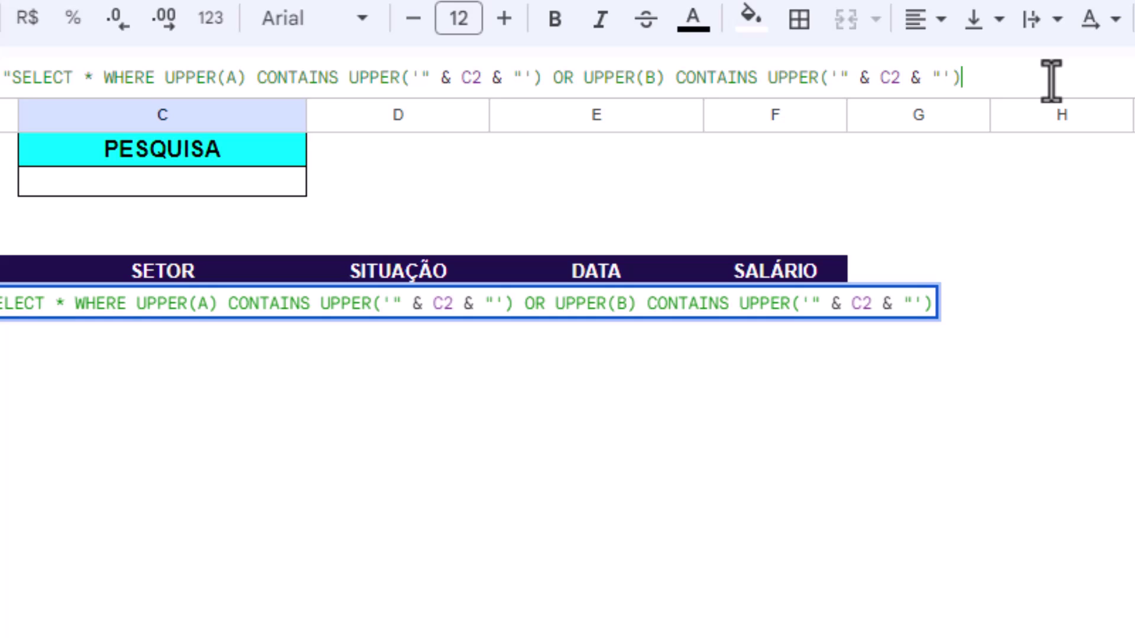
{"action": "type", "text": "\""}
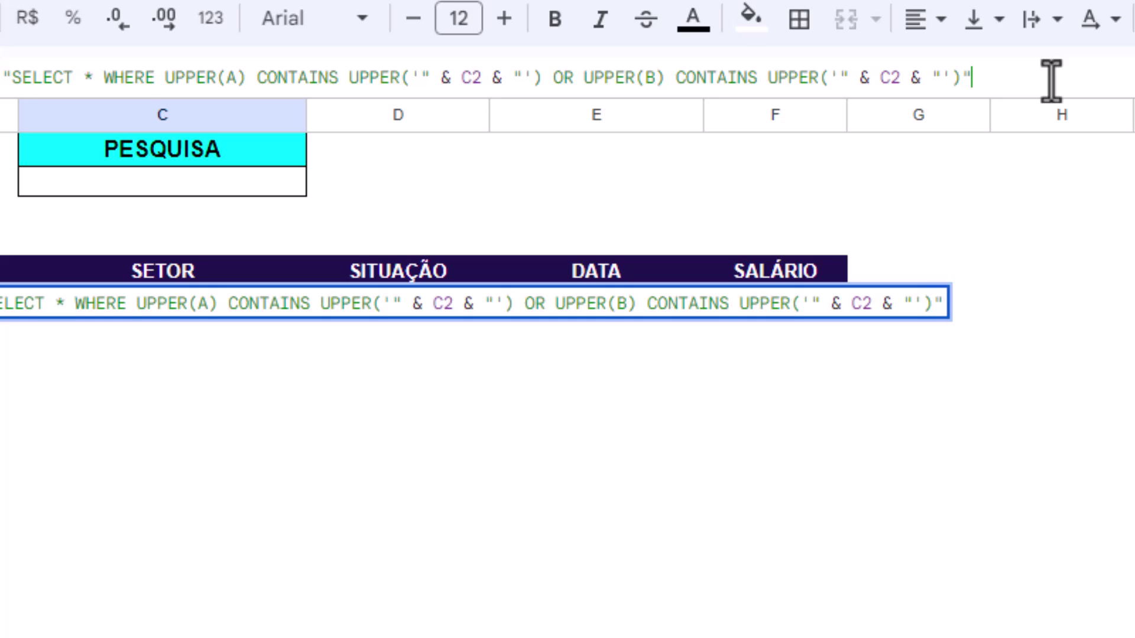
{"action": "type", "text": ";"}
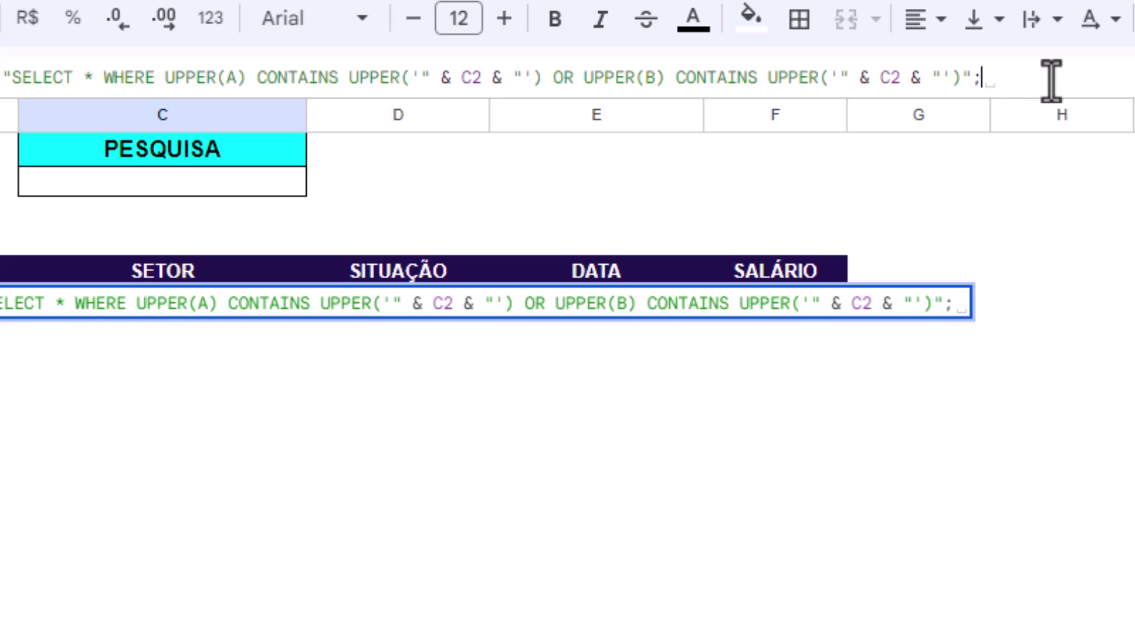
{"action": "type", "text": "0"}
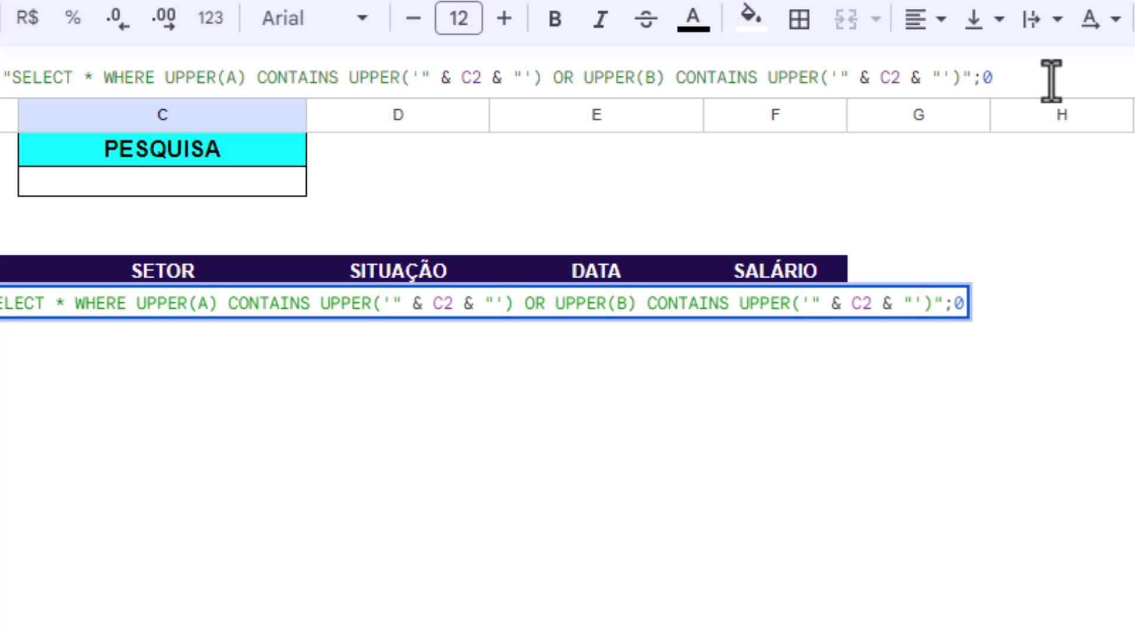
{"action": "type", "text": ")"}
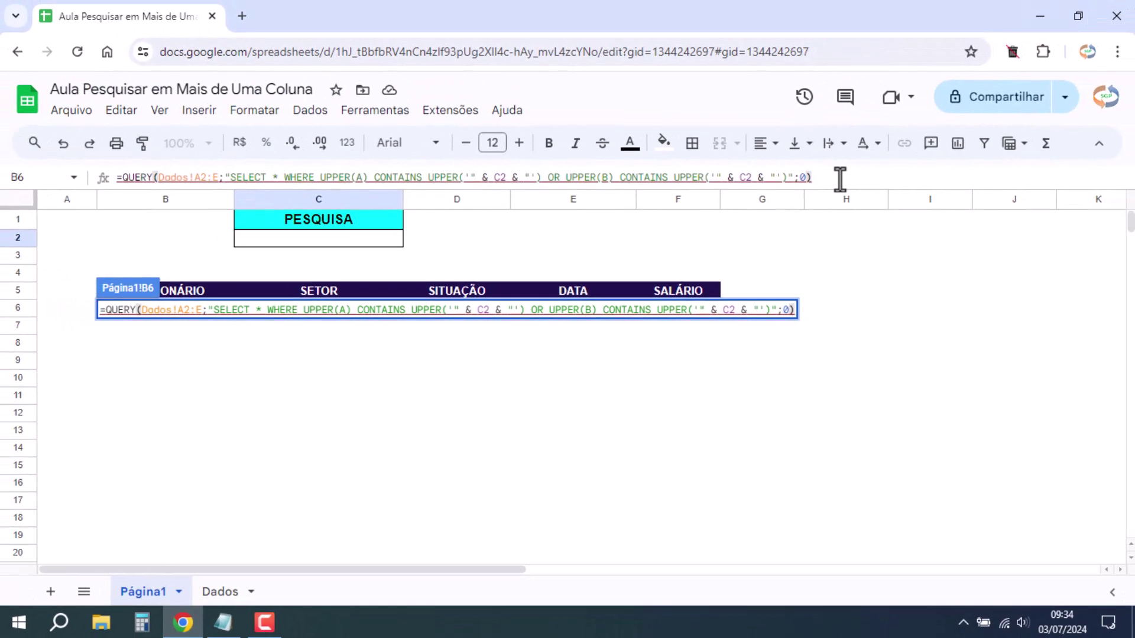
{"action": "key", "text": "Return"}
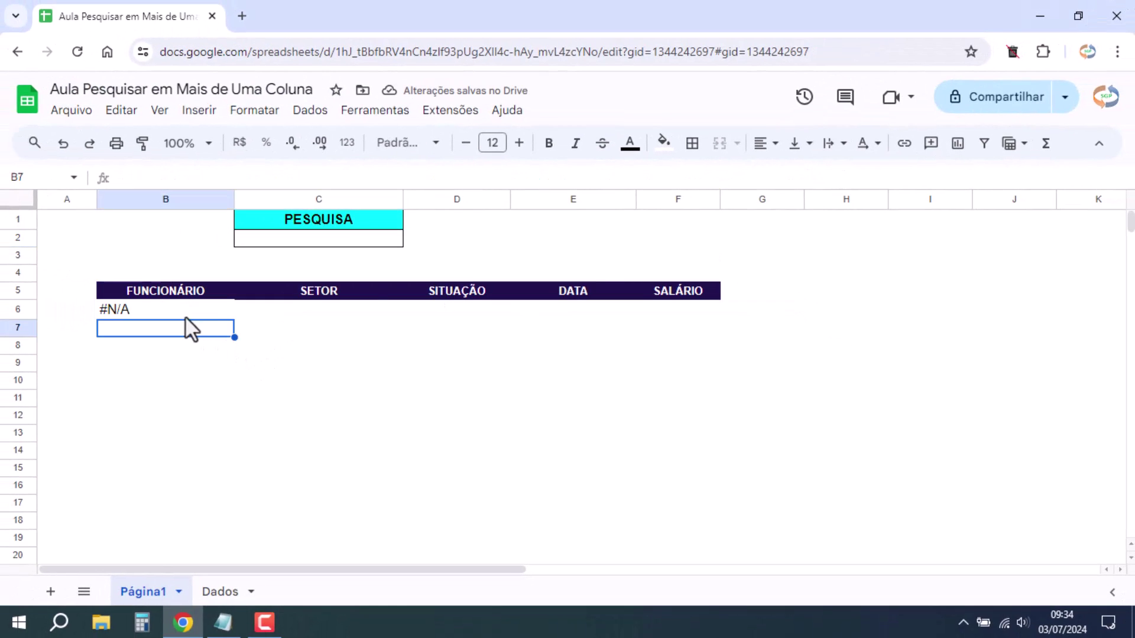
{"action": "key", "text": "Up"}
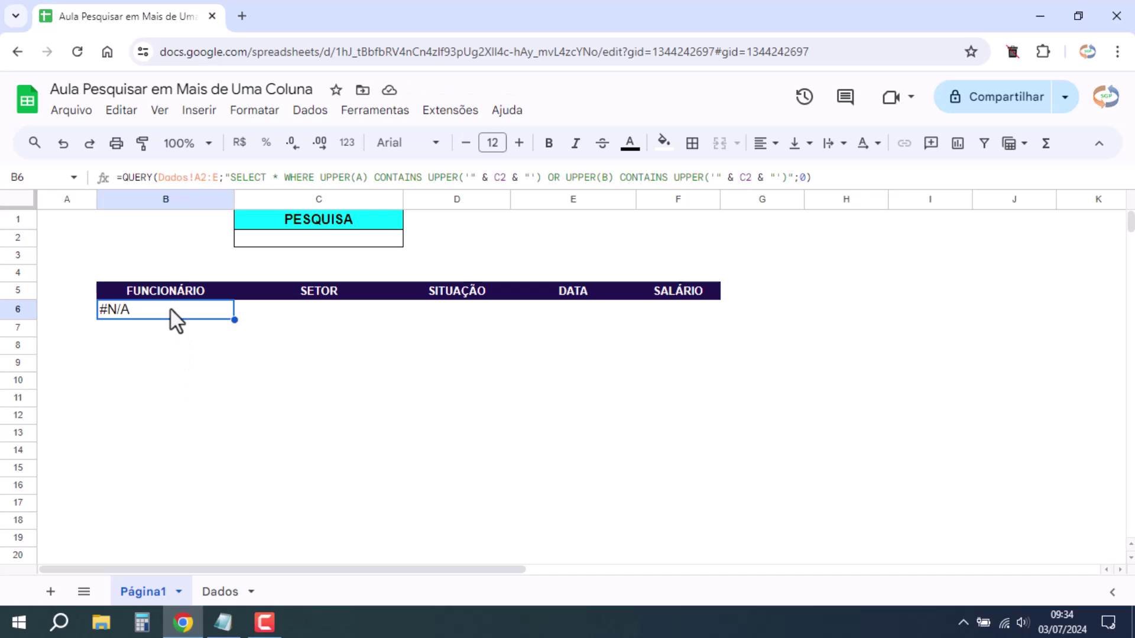
{"action": "left_click", "coordinate": [324, 239]}
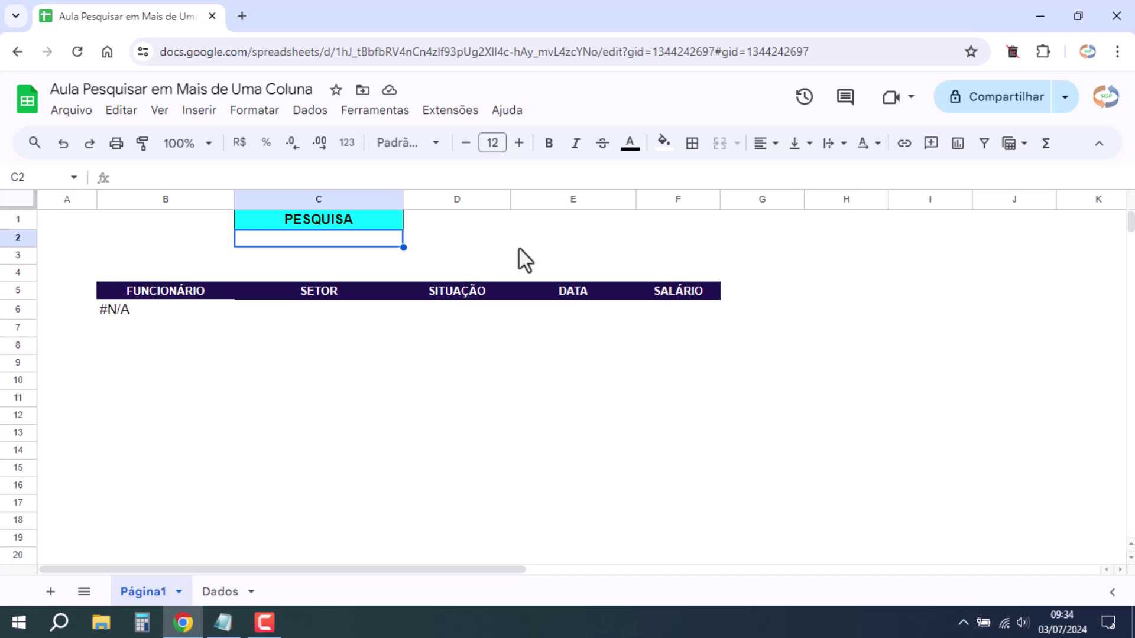
{"action": "type", "text": "VENDA"}
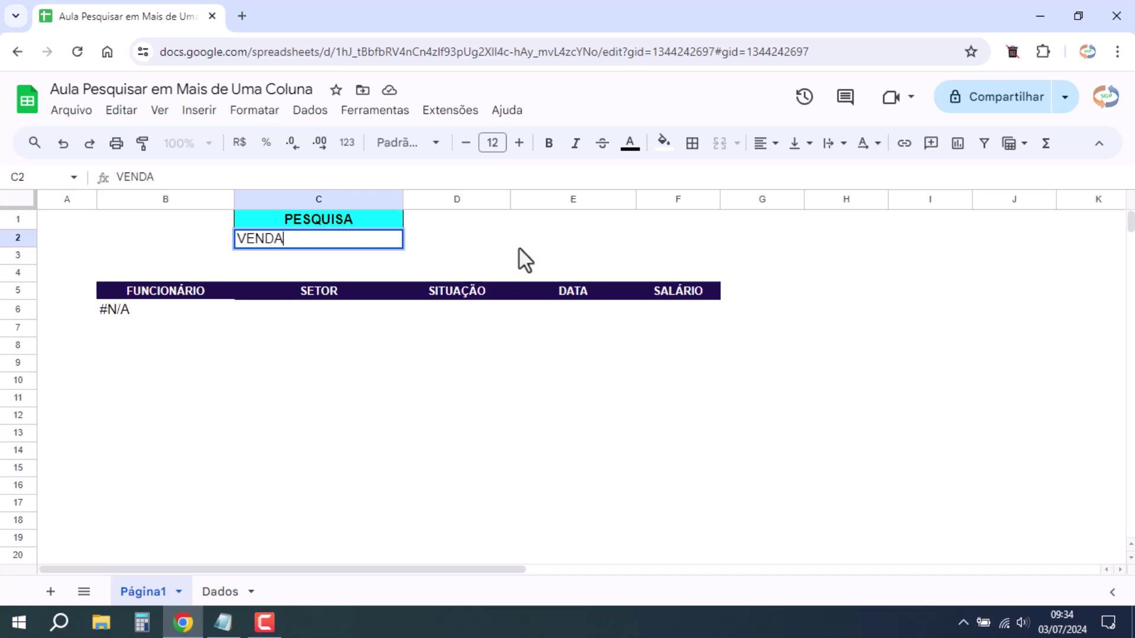
{"action": "key", "text": "Return"}
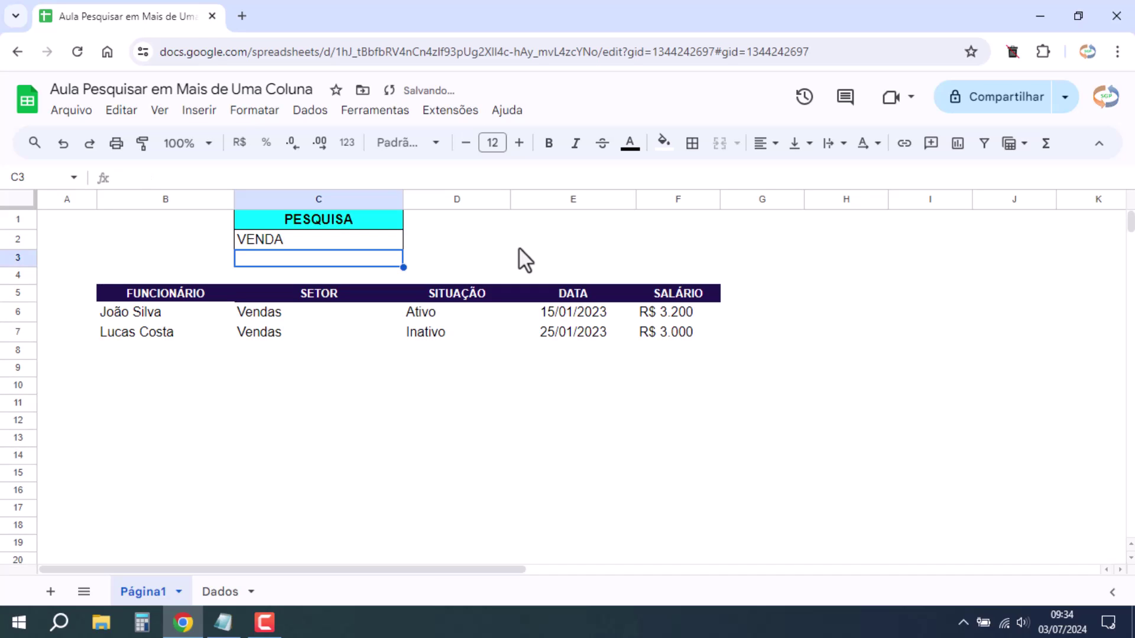
{"action": "left_click", "coordinate": [300, 315]}
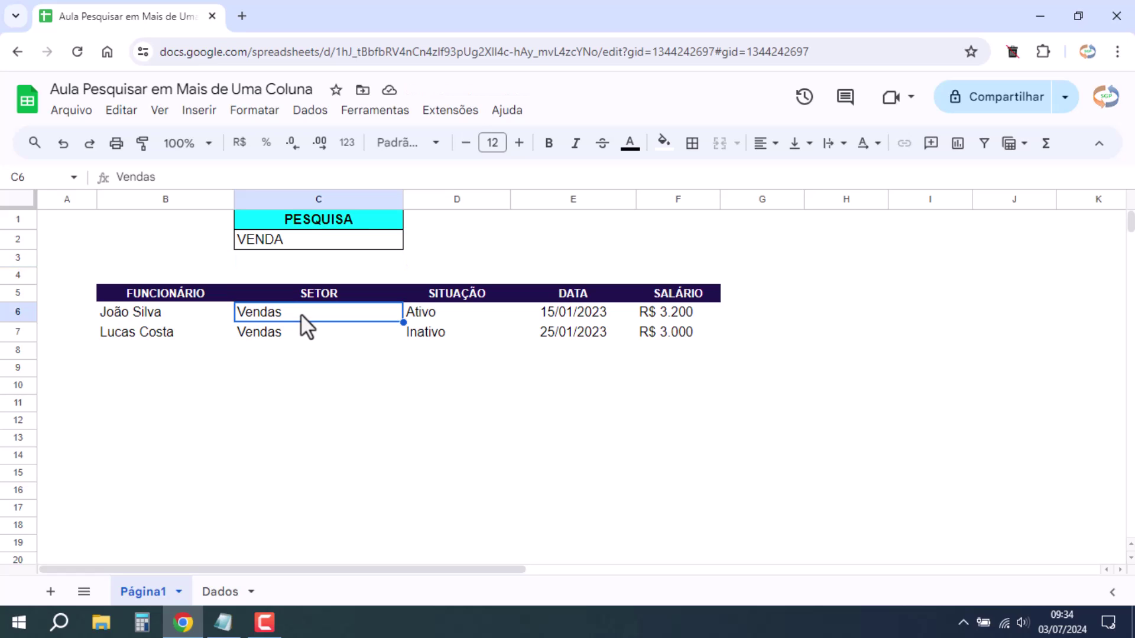
{"action": "left_click", "coordinate": [305, 243]}
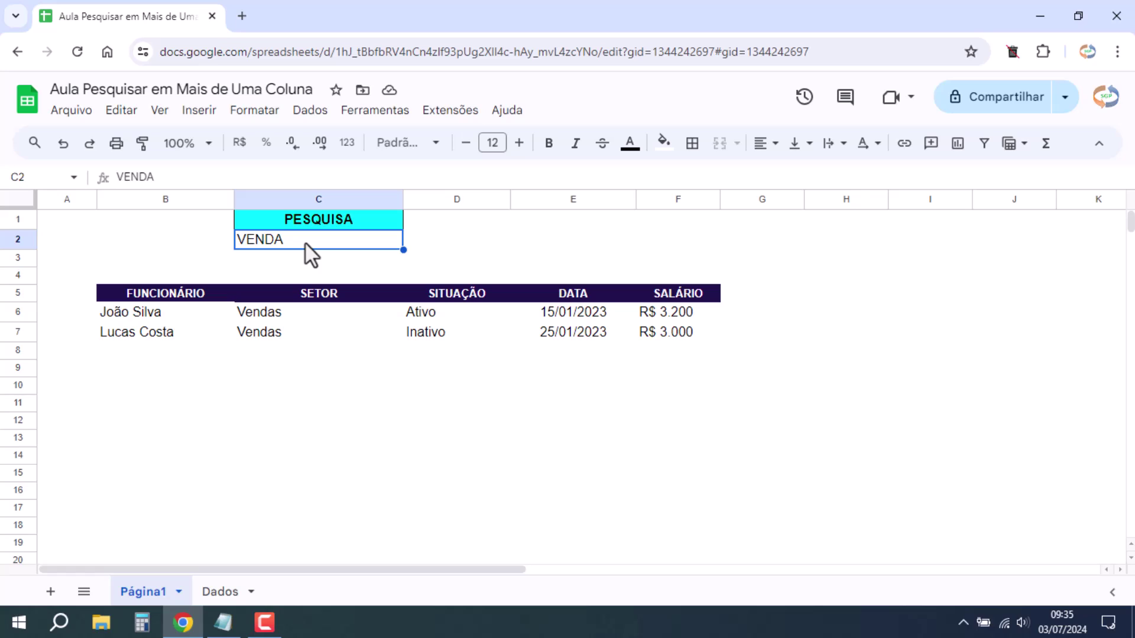
{"action": "key", "text": "Delete"}
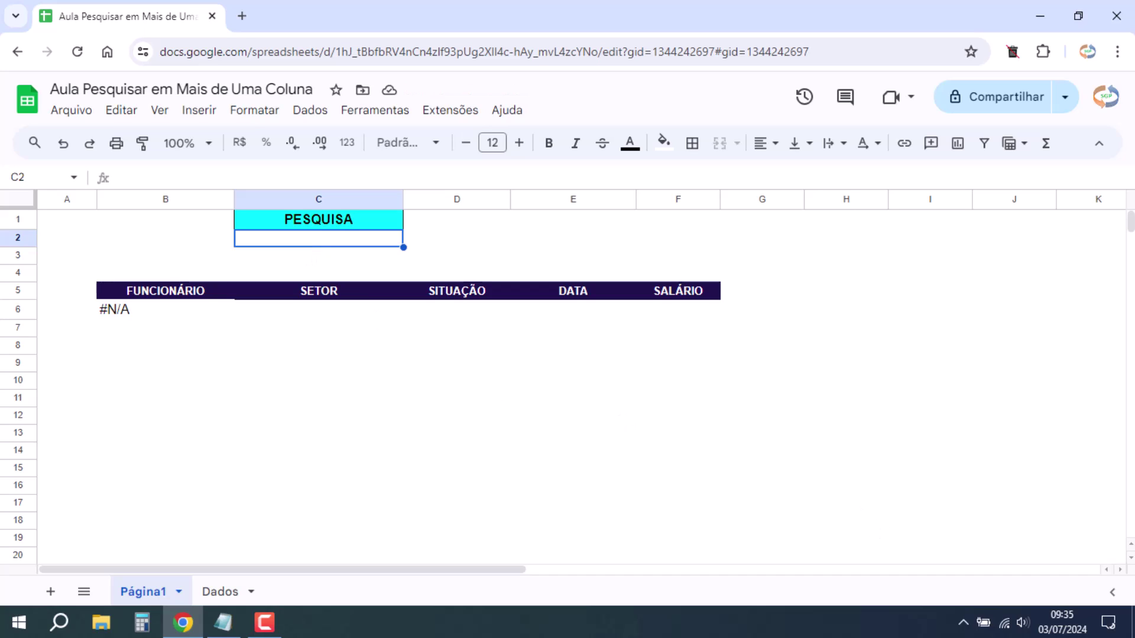
{"action": "key", "text": "alt+Tab"}
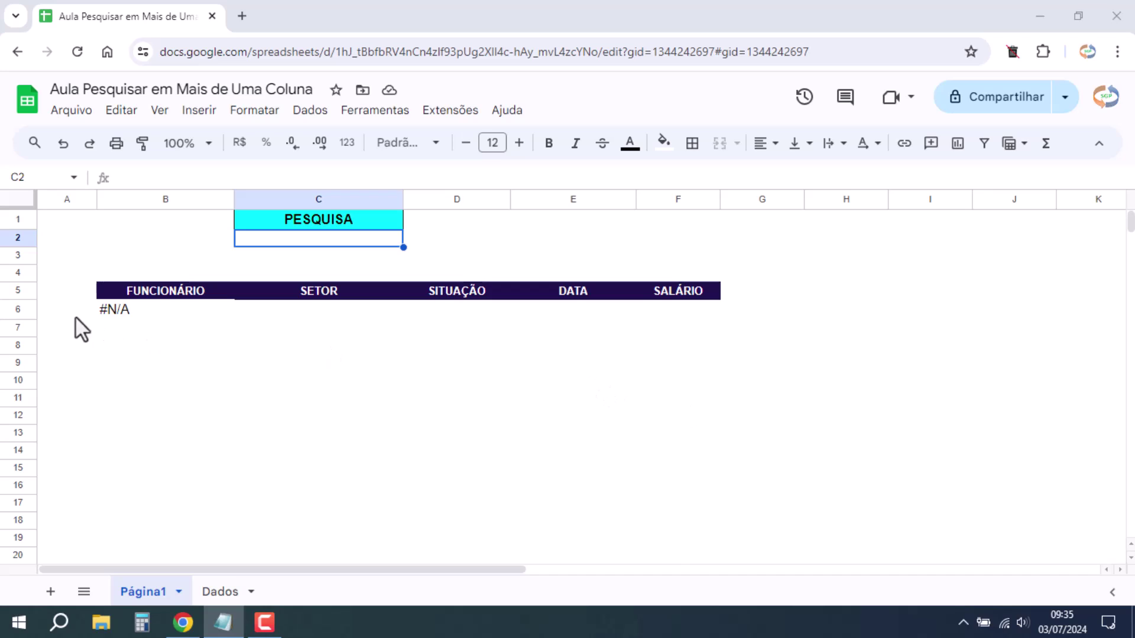
{"action": "left_click", "coordinate": [137, 311]}
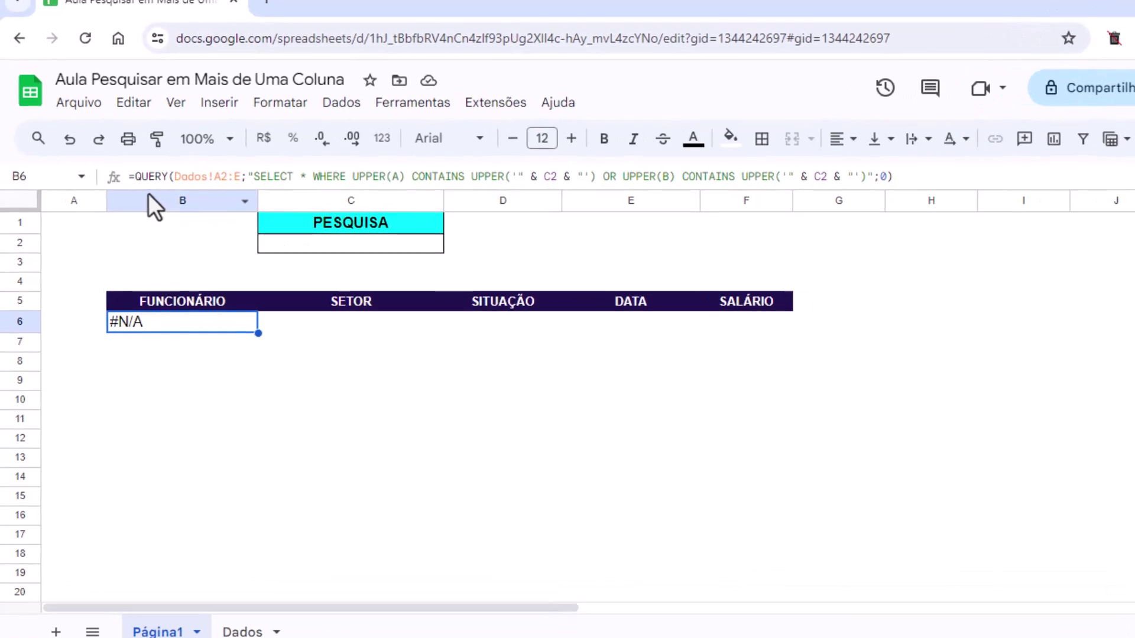
Wrap B6's QUERY in SE(C2 = "";""; …) so a blank search shows nothing.
{"action": "left_click", "coordinate": [132, 177]}
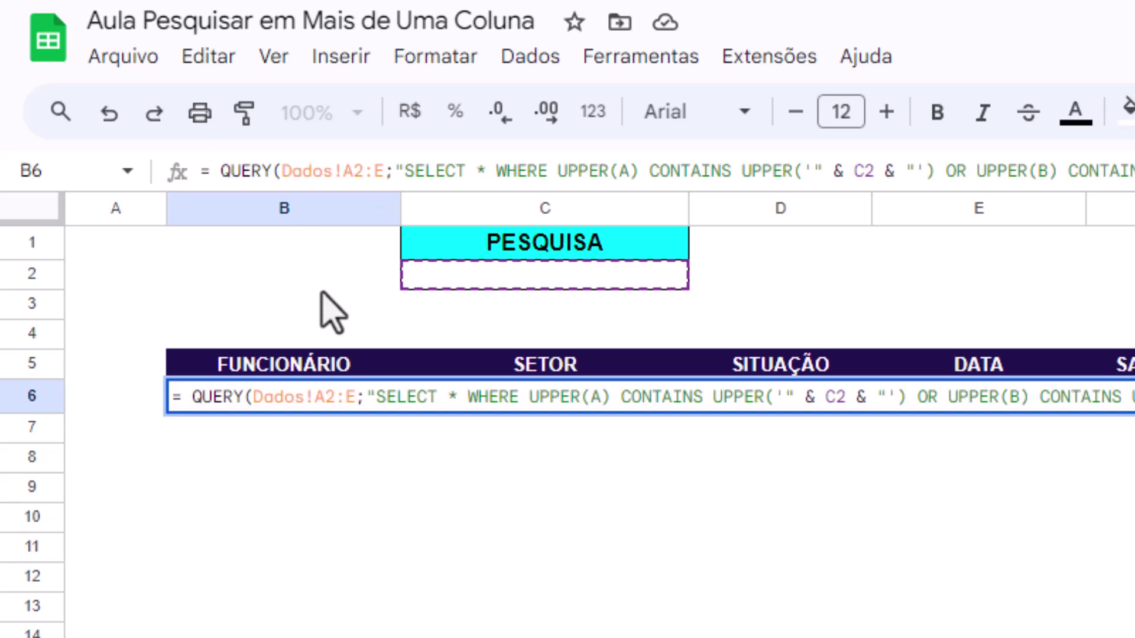
{"action": "type", "text": "SE"}
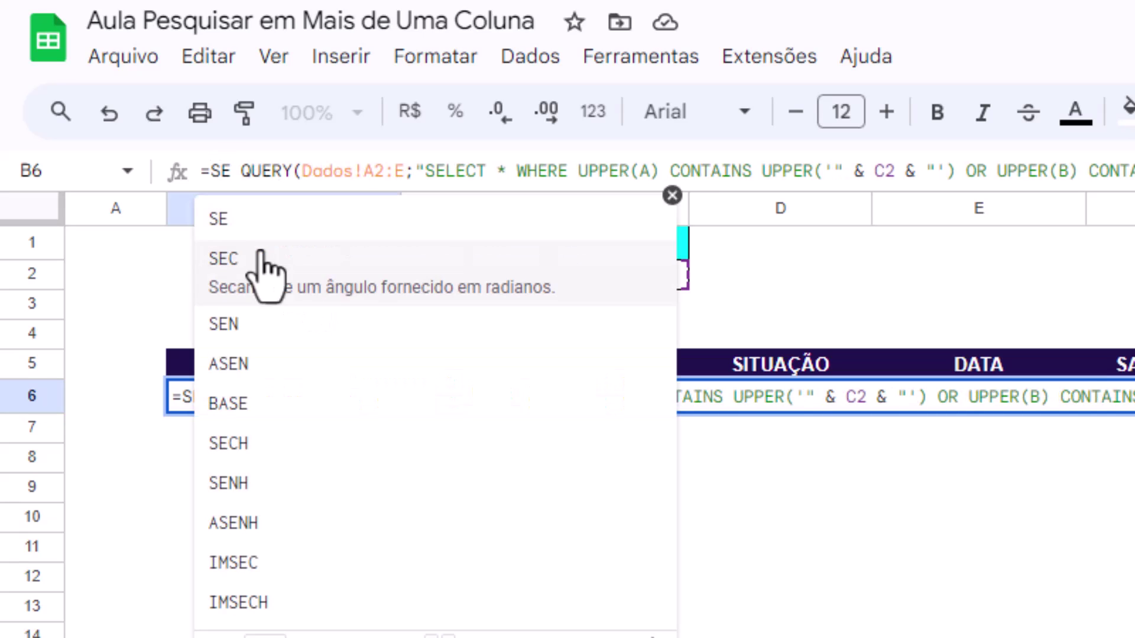
{"action": "left_click", "coordinate": [240, 219]}
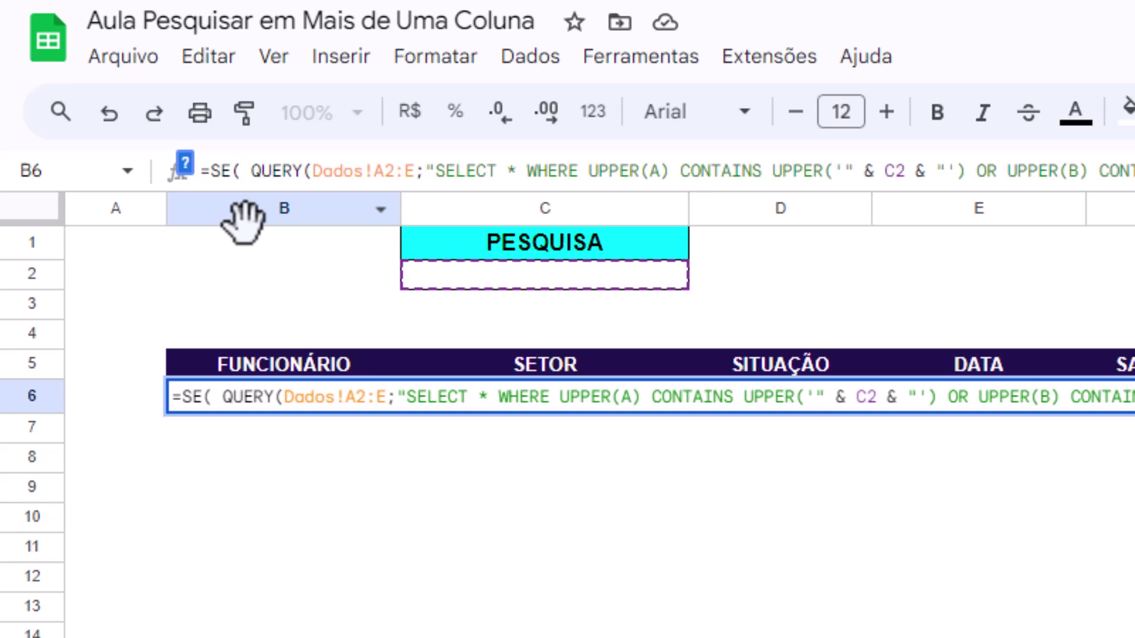
{"action": "left_click", "coordinate": [527, 281]}
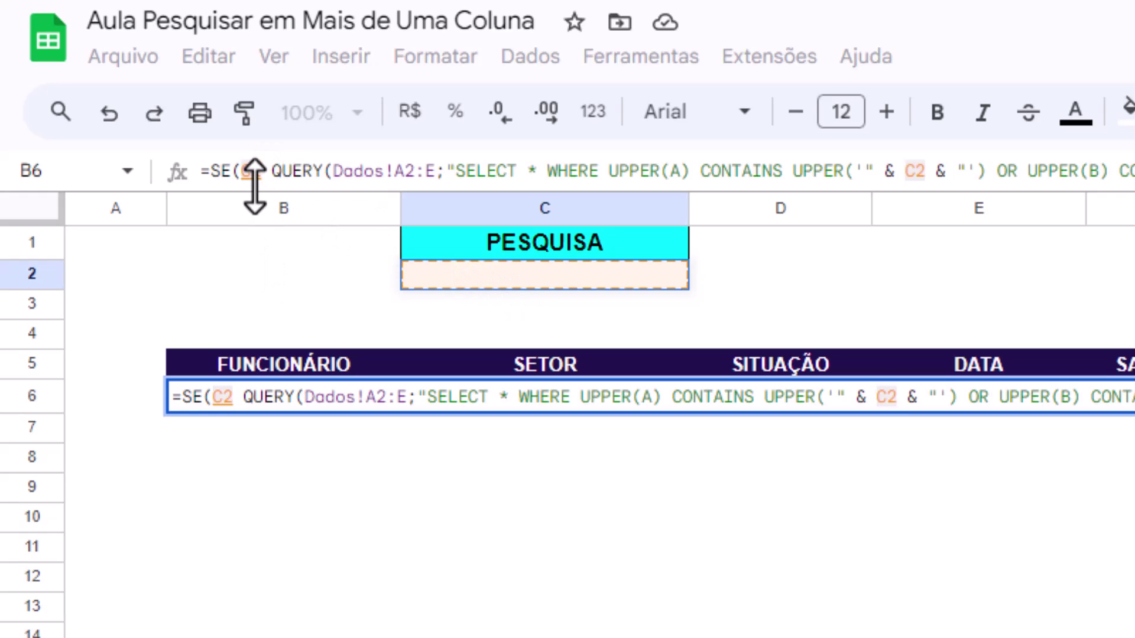
{"action": "type", "text": "="}
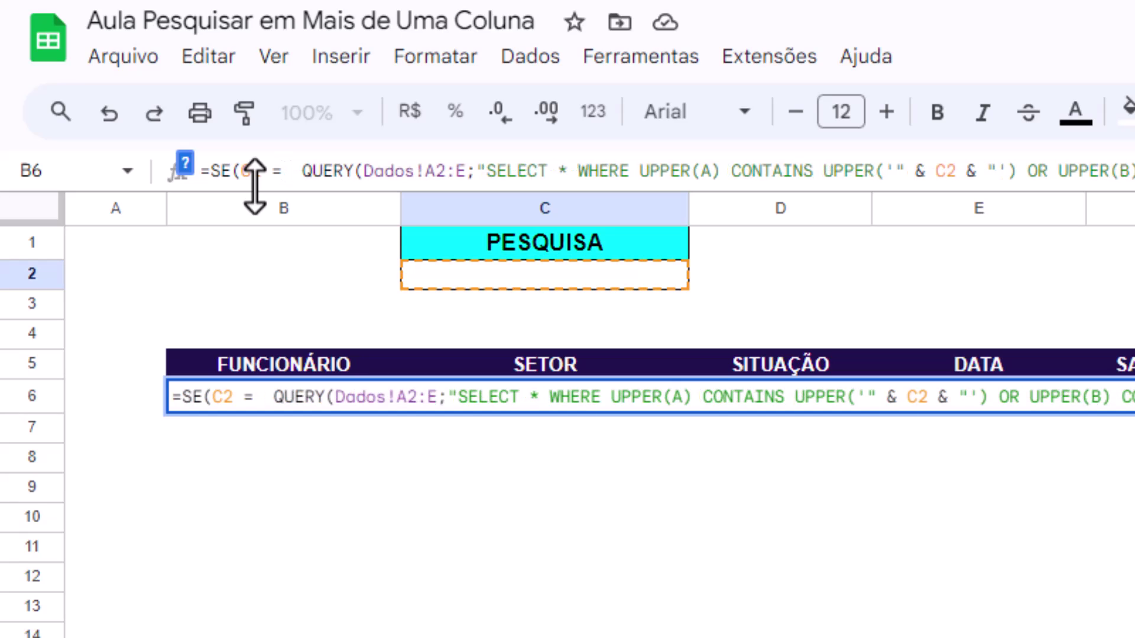
{"action": "type", "text": " \""}
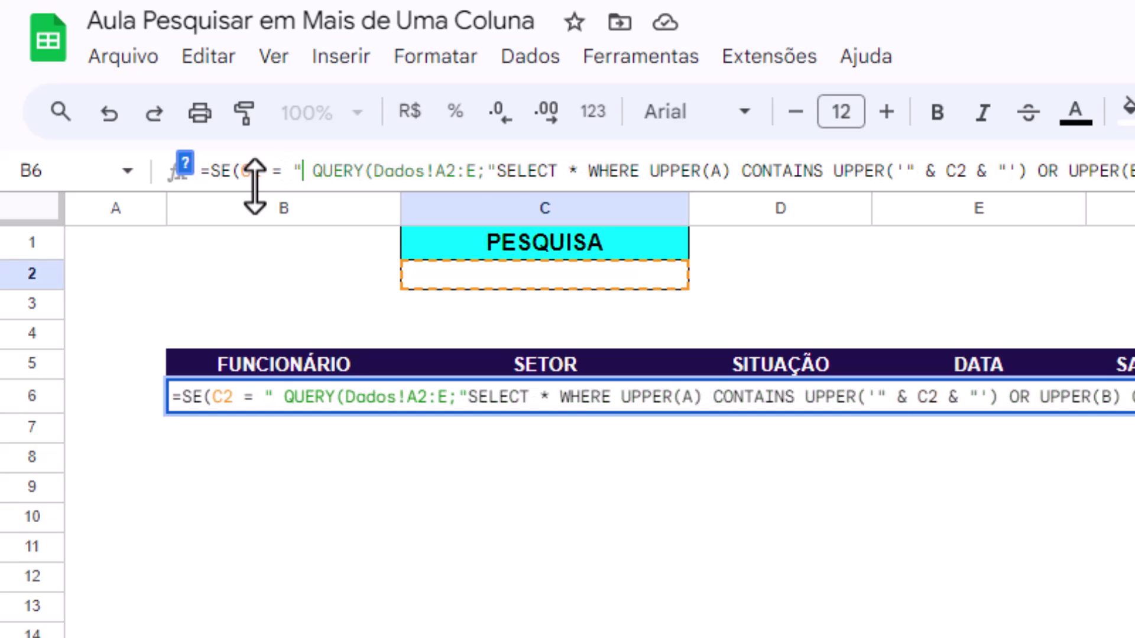
{"action": "type", "text": "\""}
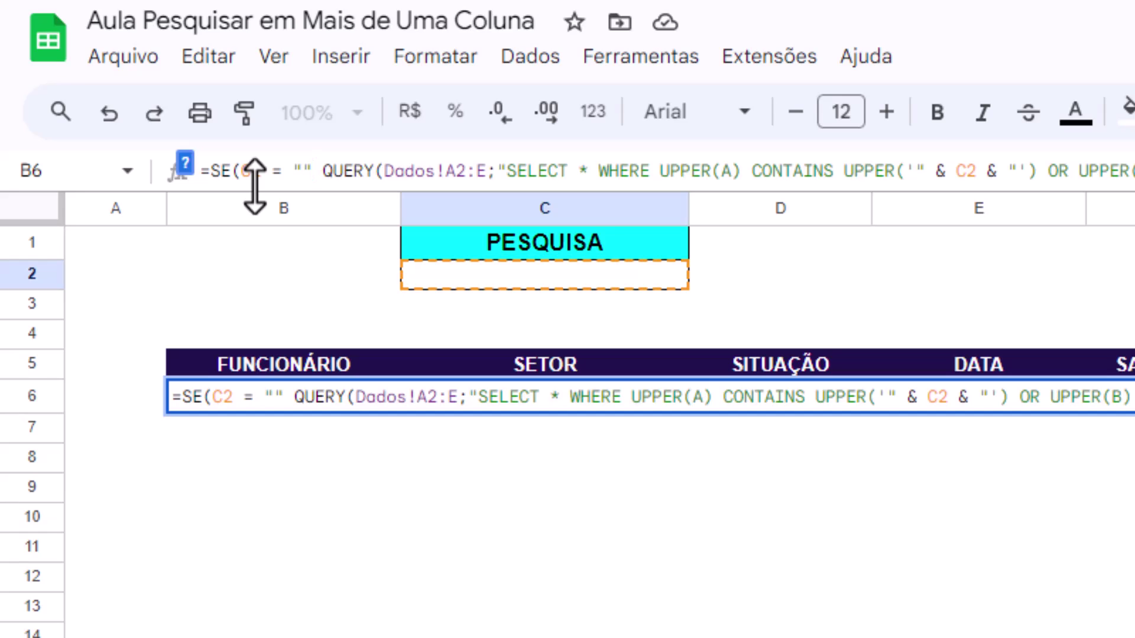
{"action": "type", "text": ";"}
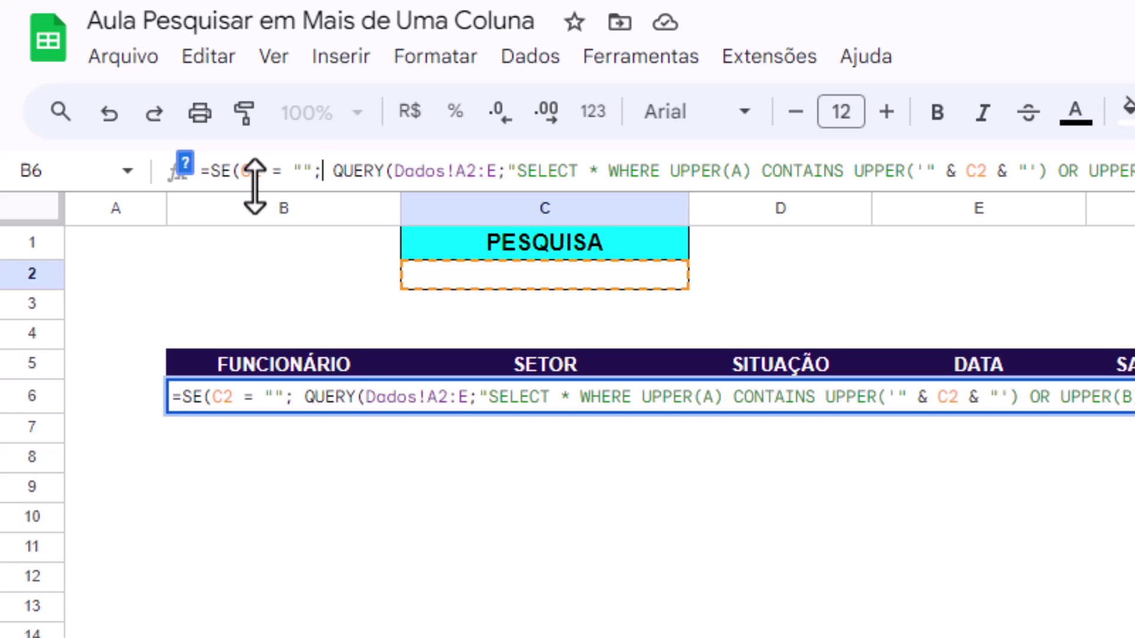
{"action": "type", "text": "\"\""}
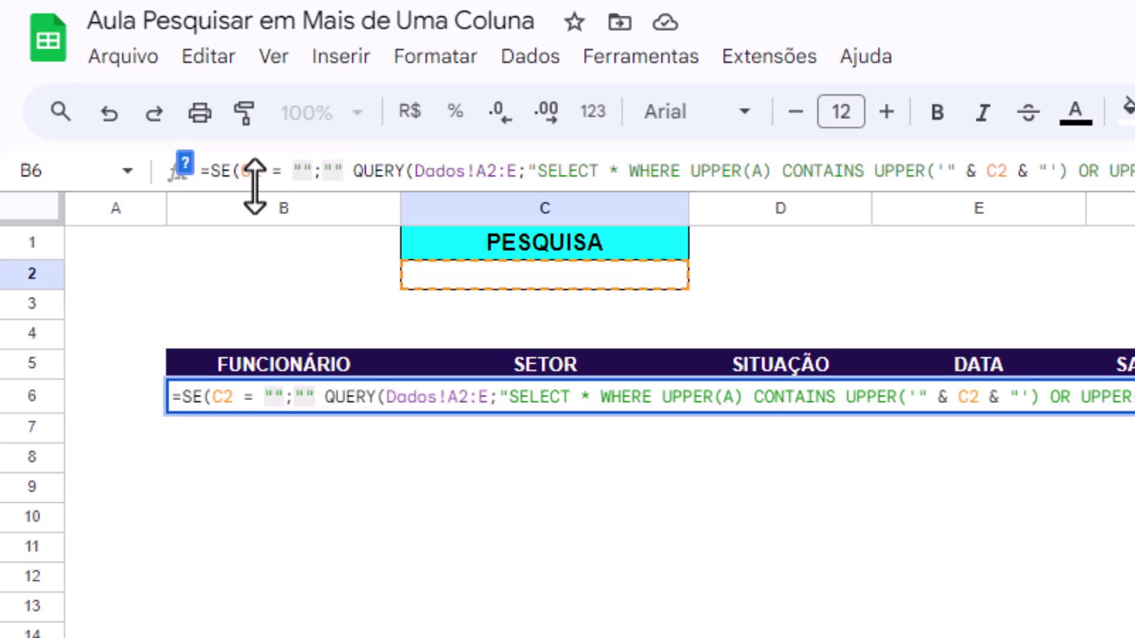
{"action": "type", "text": ";"}
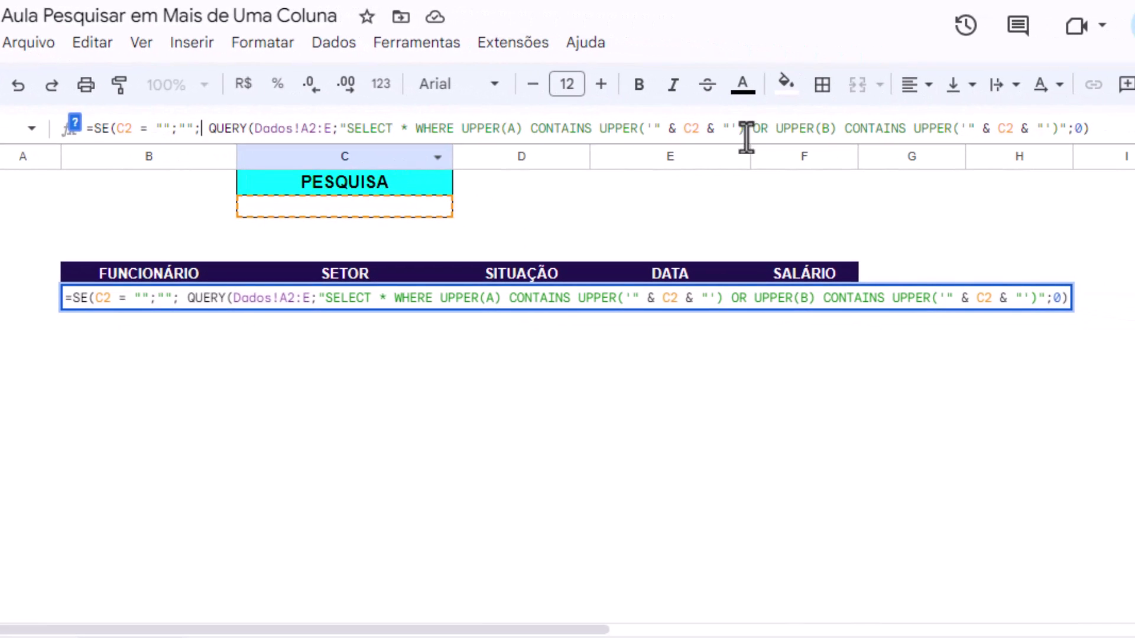
{"action": "left_click", "coordinate": [1120, 131]}
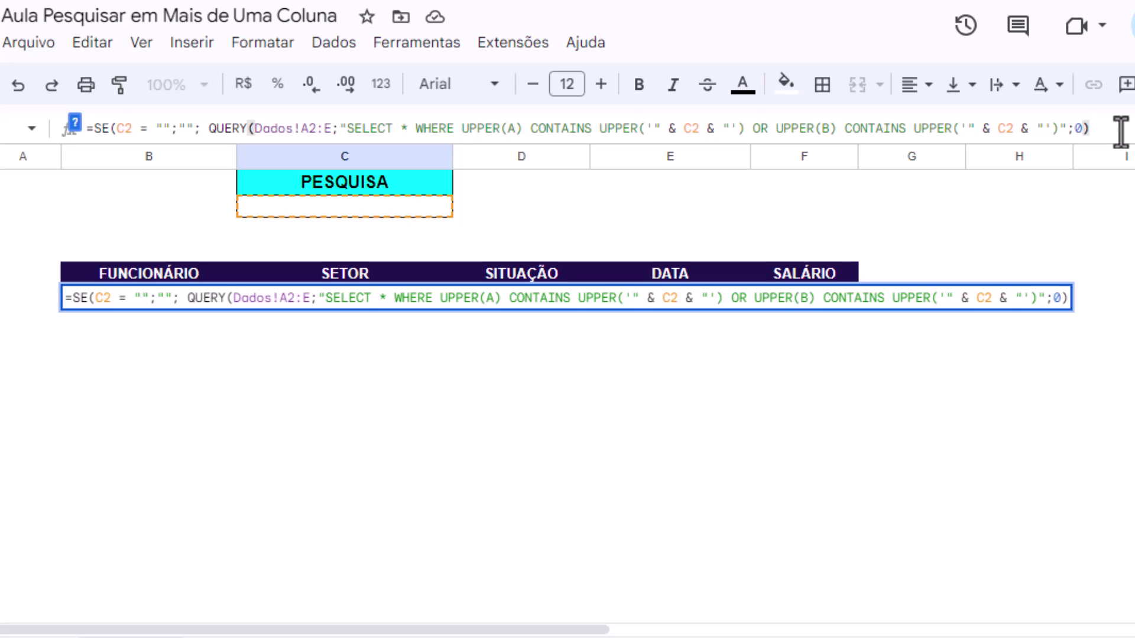
{"action": "type", "text": ")"}
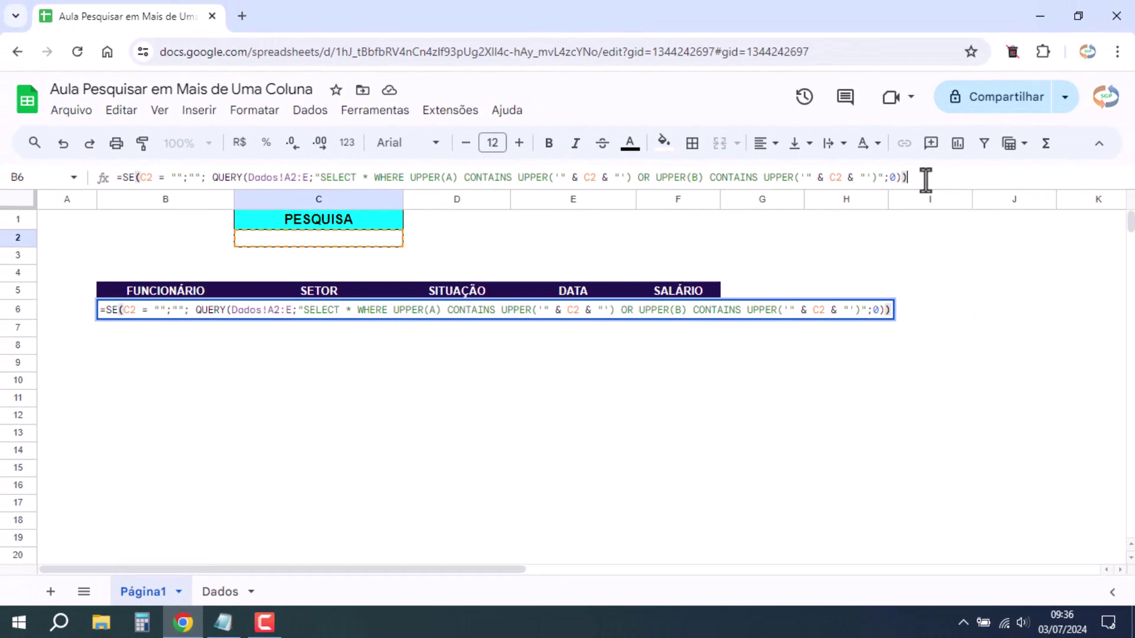
{"action": "key", "text": "Return"}
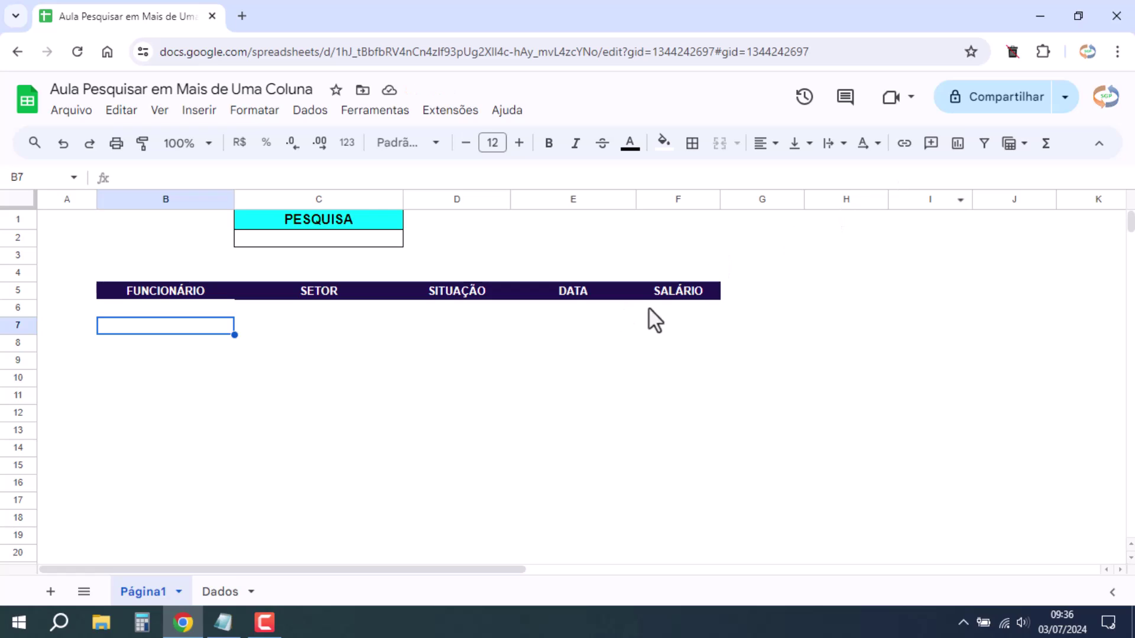
Select B6 to review its =SE(C2="";"";QUERY(...)) formula with C2 empty.
{"action": "left_click", "coordinate": [174, 310]}
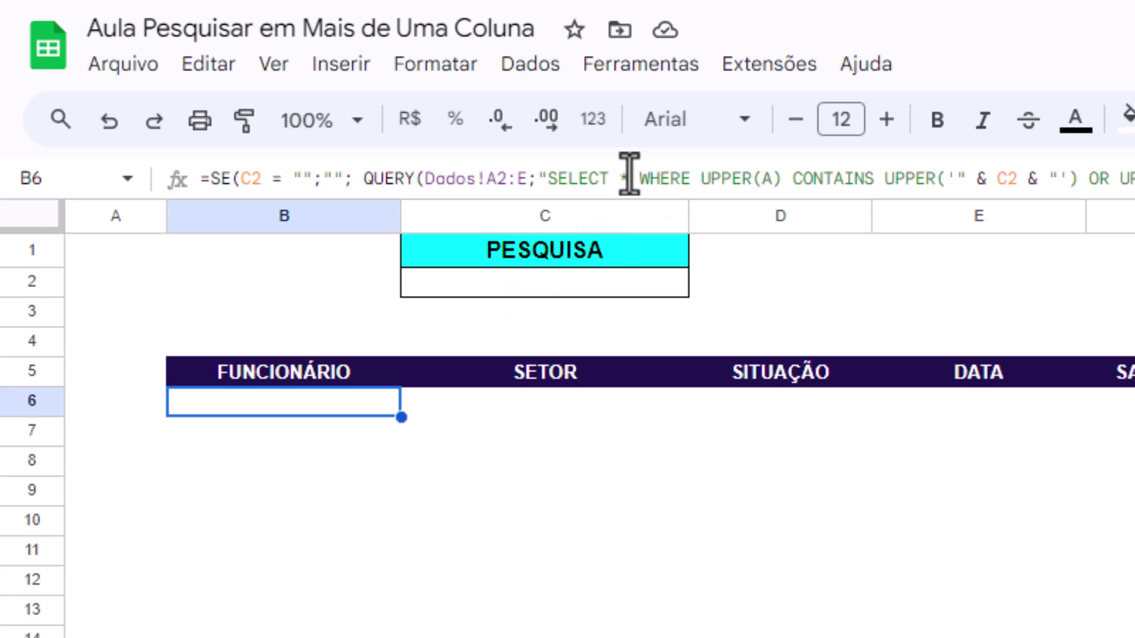
Replace the blank result with QUERY(Dados!A2:E;"SELECT *";0) so an empty C2 lists all employees.
{"action": "left_click", "coordinate": [629, 173]}
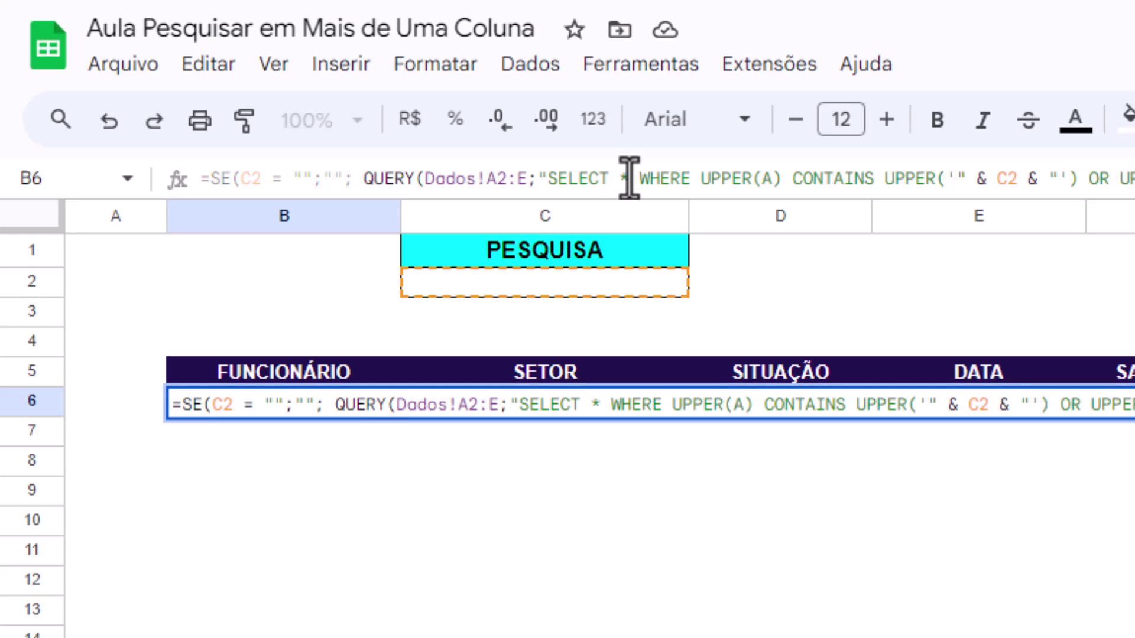
{"action": "left_click_drag", "start_coordinate": [629, 177], "coordinate": [365, 171]}
{"action": "key", "text": "ctrl+c"}
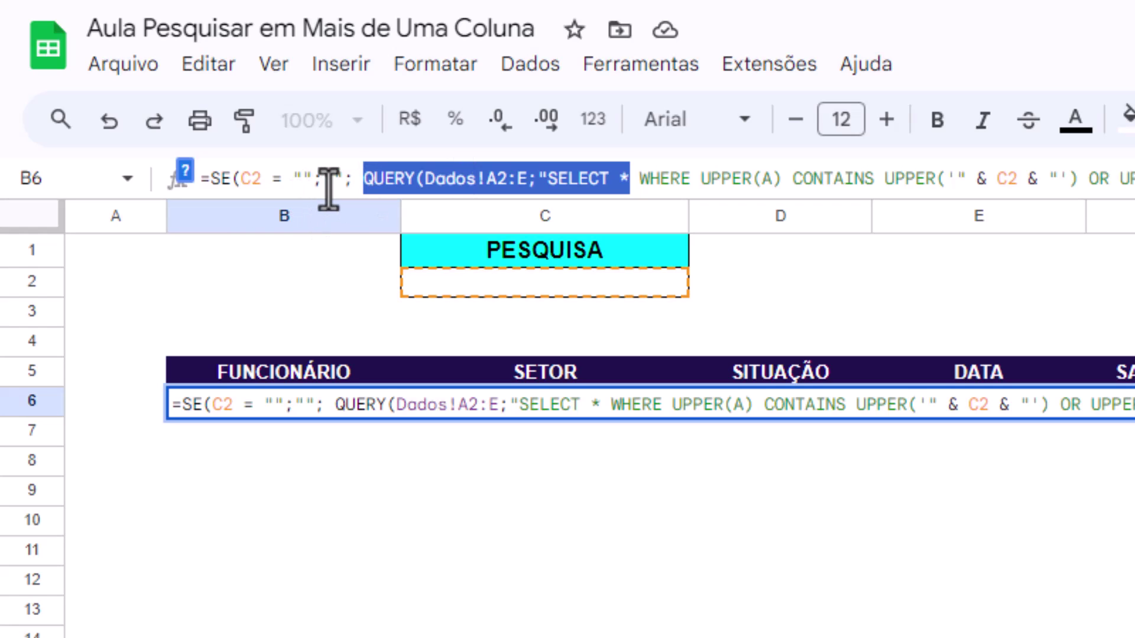
{"action": "left_click", "coordinate": [346, 177]}
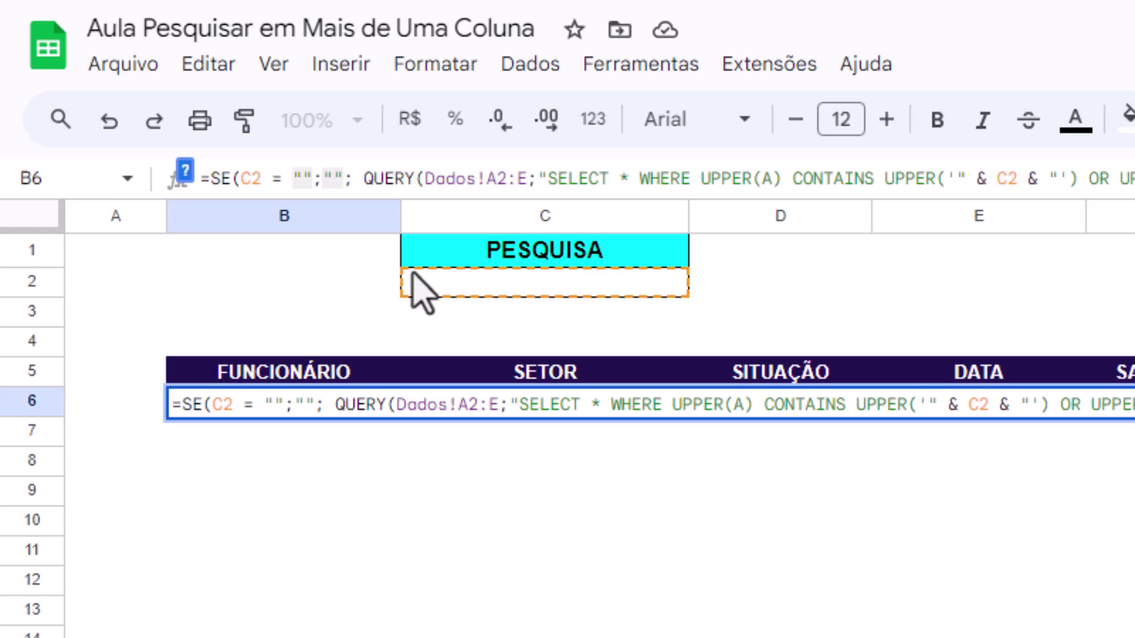
{"action": "key", "text": "BackSpace"}
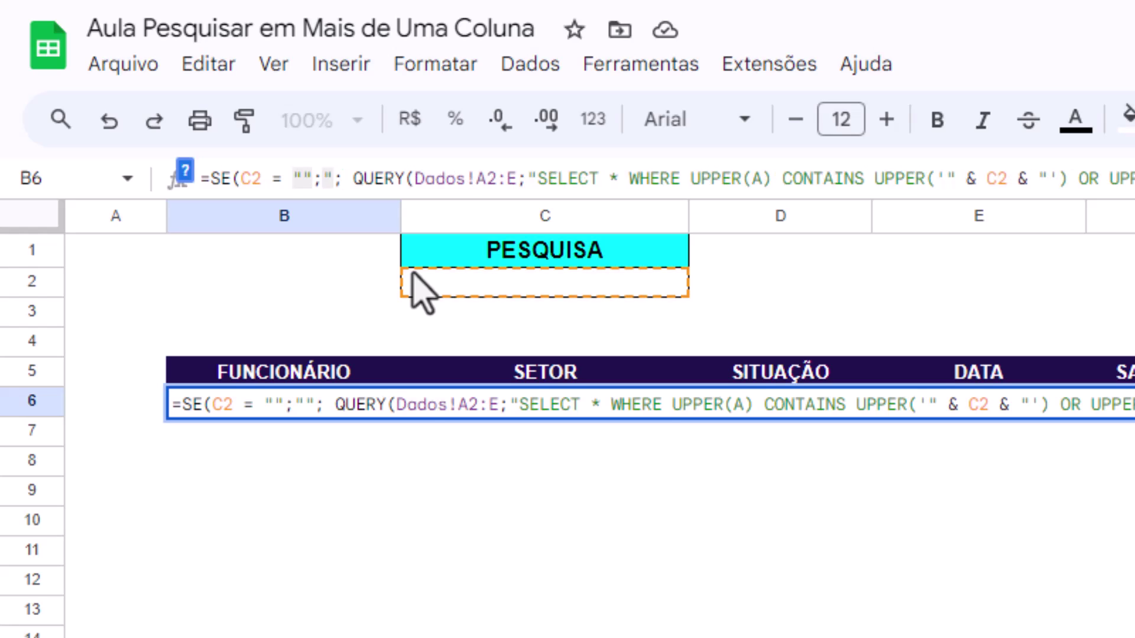
{"action": "key", "text": "BackSpace"}
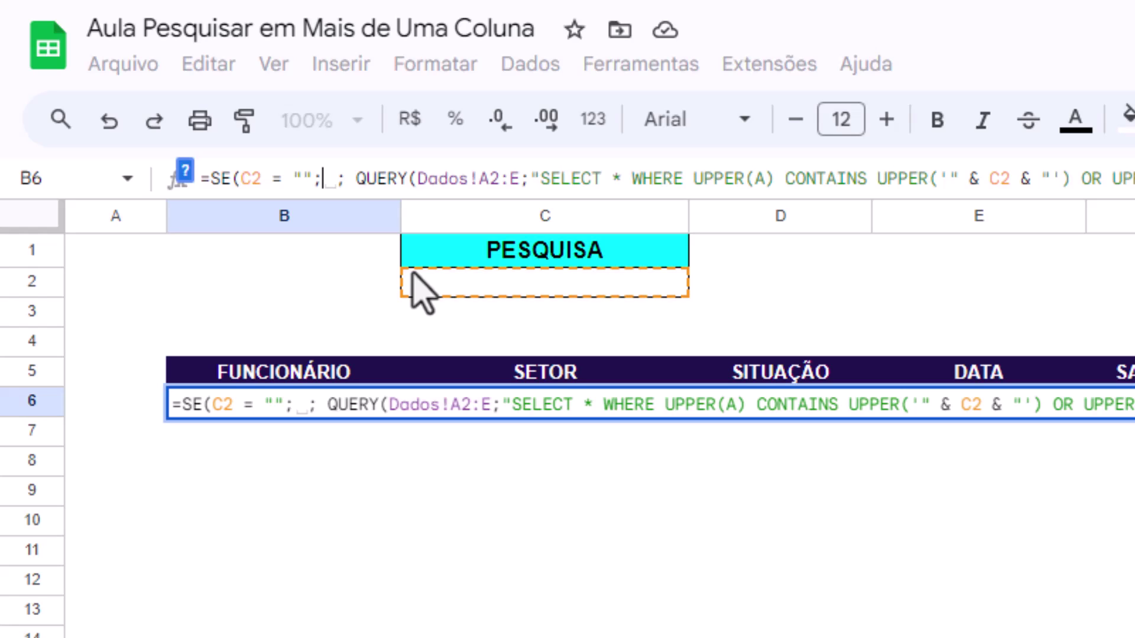
{"action": "key", "text": "ctrl+v"}
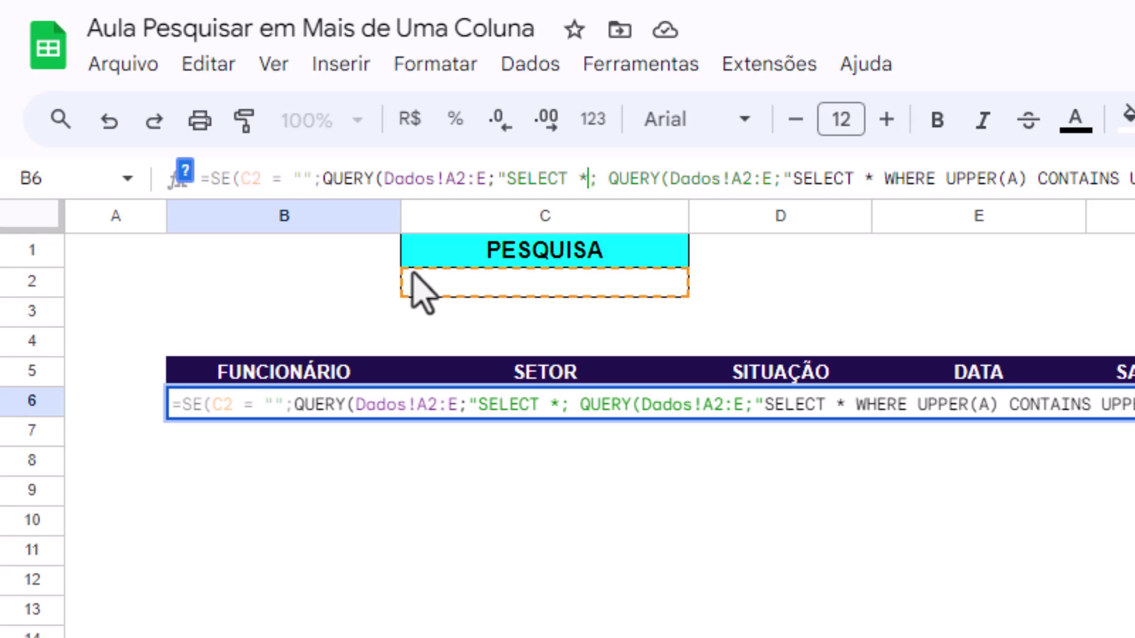
{"action": "type", "text": "\""}
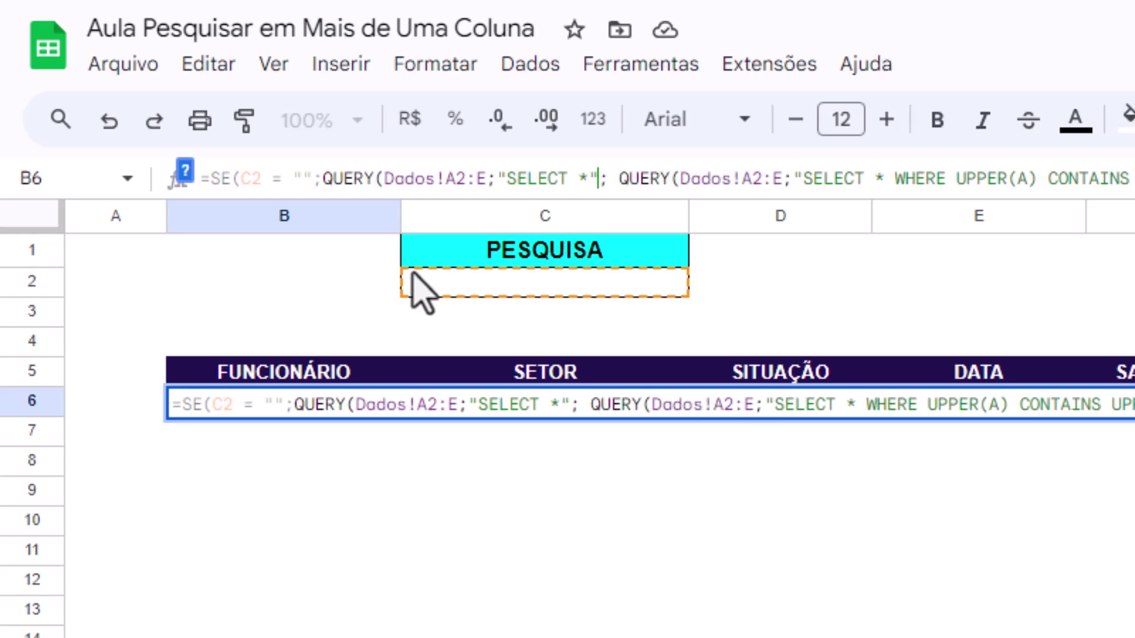
{"action": "type", "text": ";"}
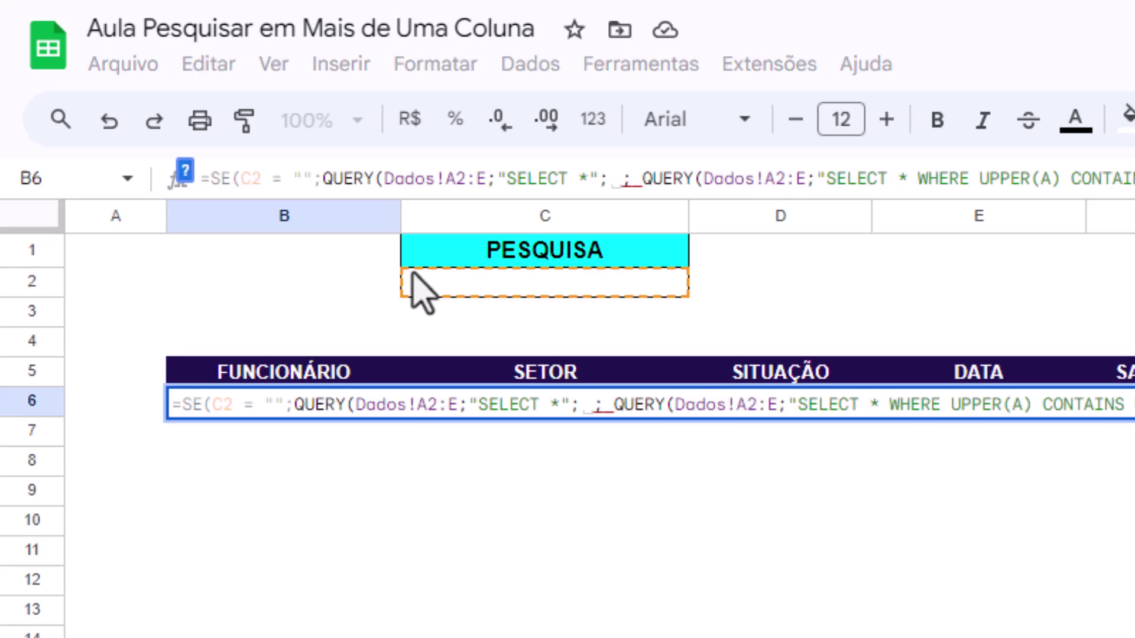
{"action": "type", "text": "0"}
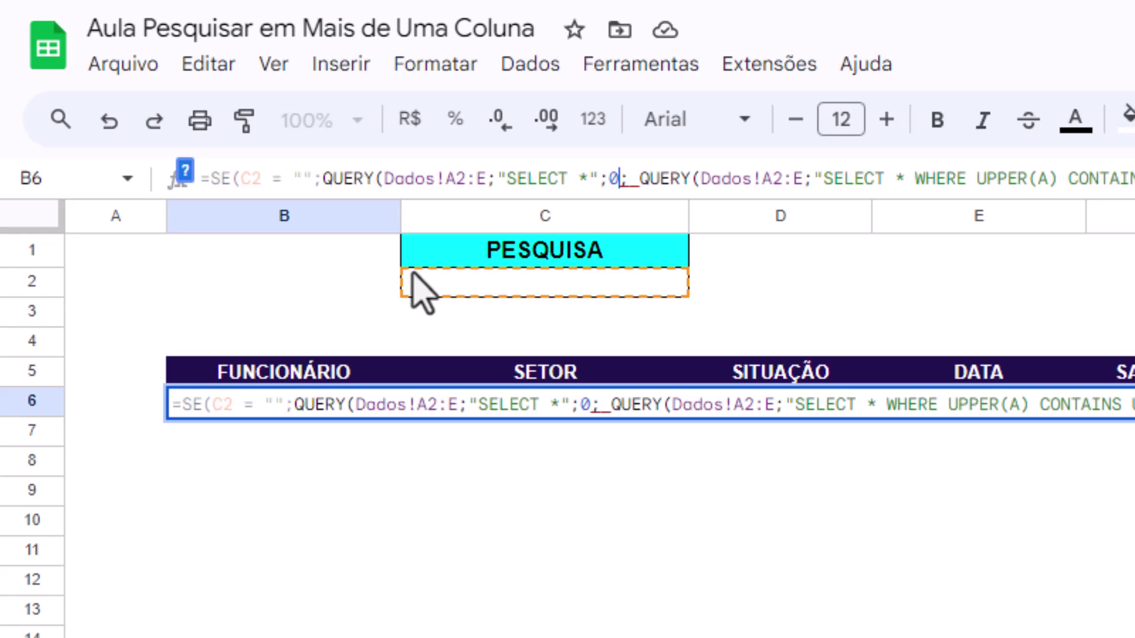
{"action": "type", "text": ")"}
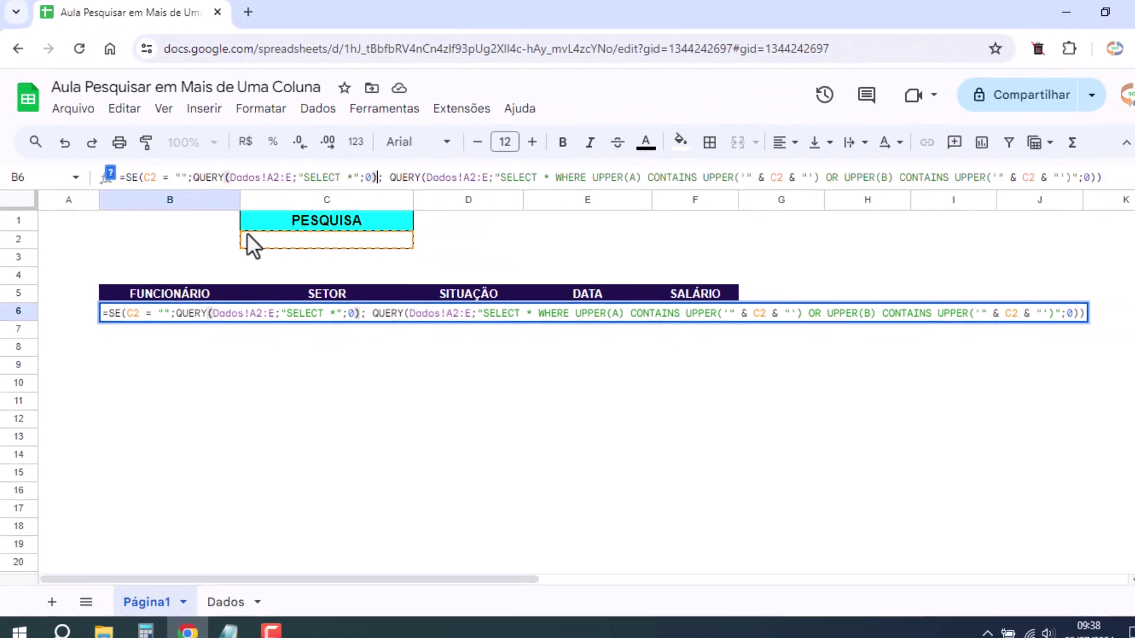
{"action": "key", "text": "Return"}
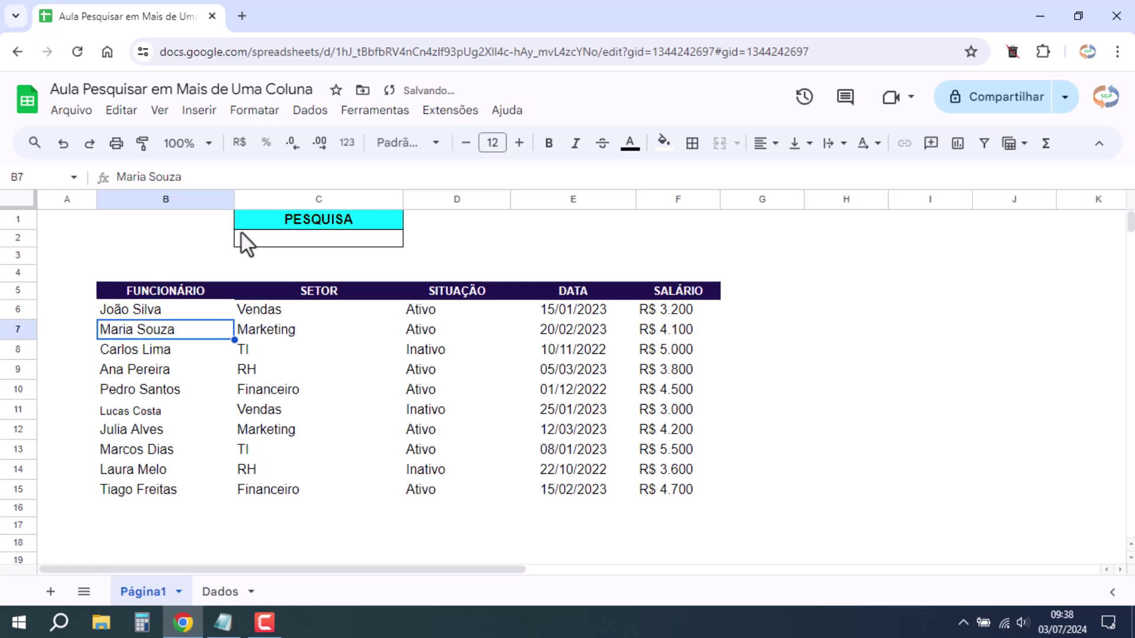
{"action": "left_click", "coordinate": [168, 311]}
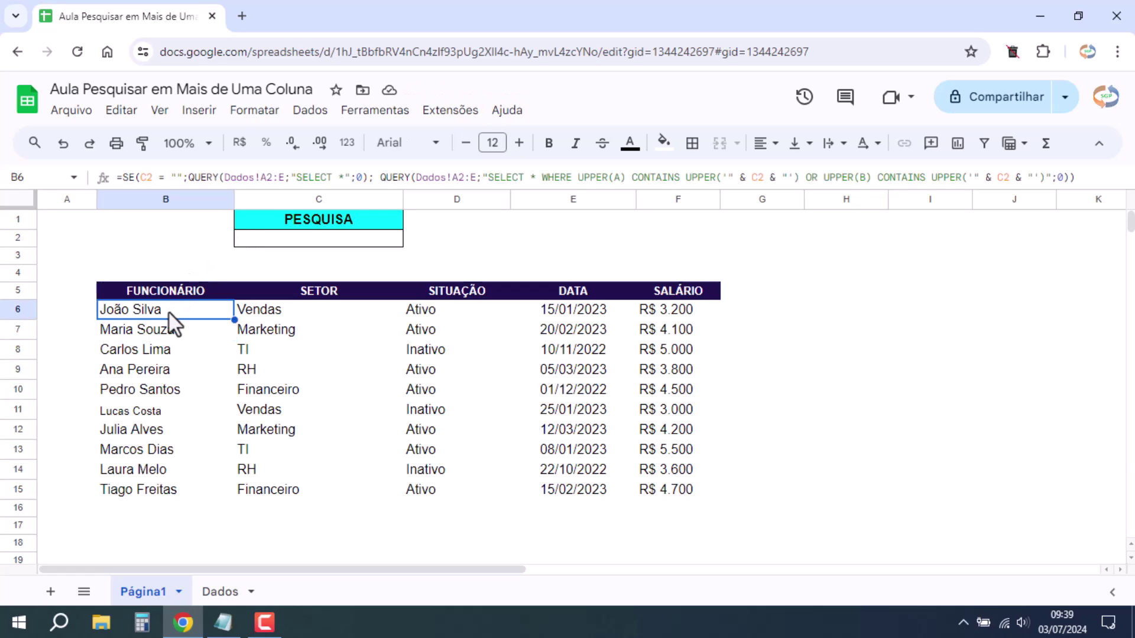
{"action": "left_click", "coordinate": [310, 240]}
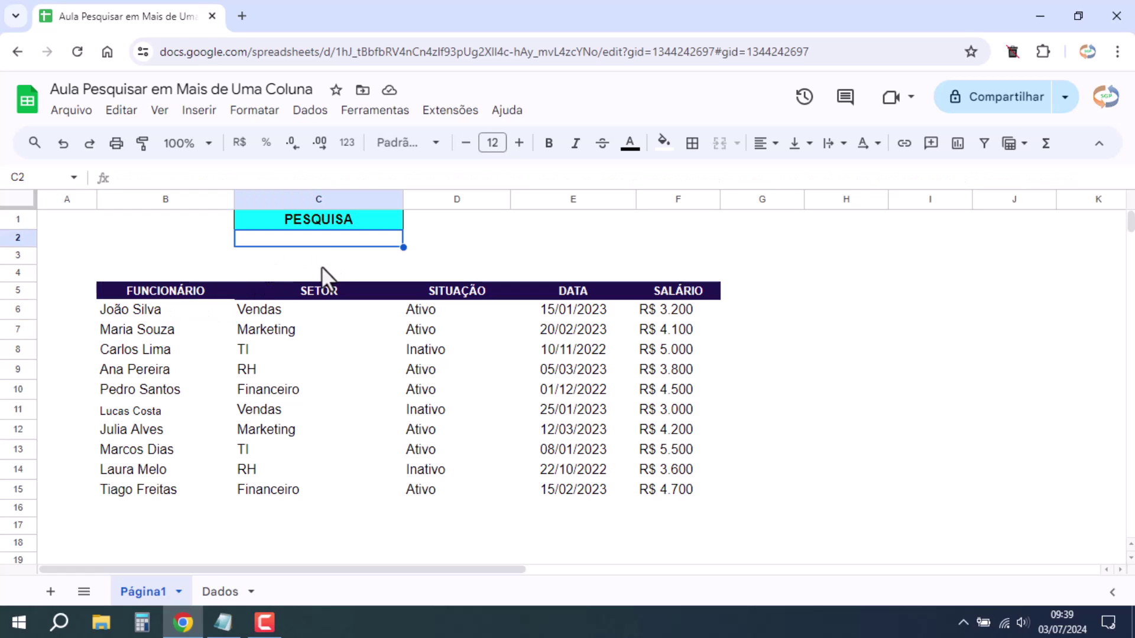
{"action": "type", "text": "CARLOS"}
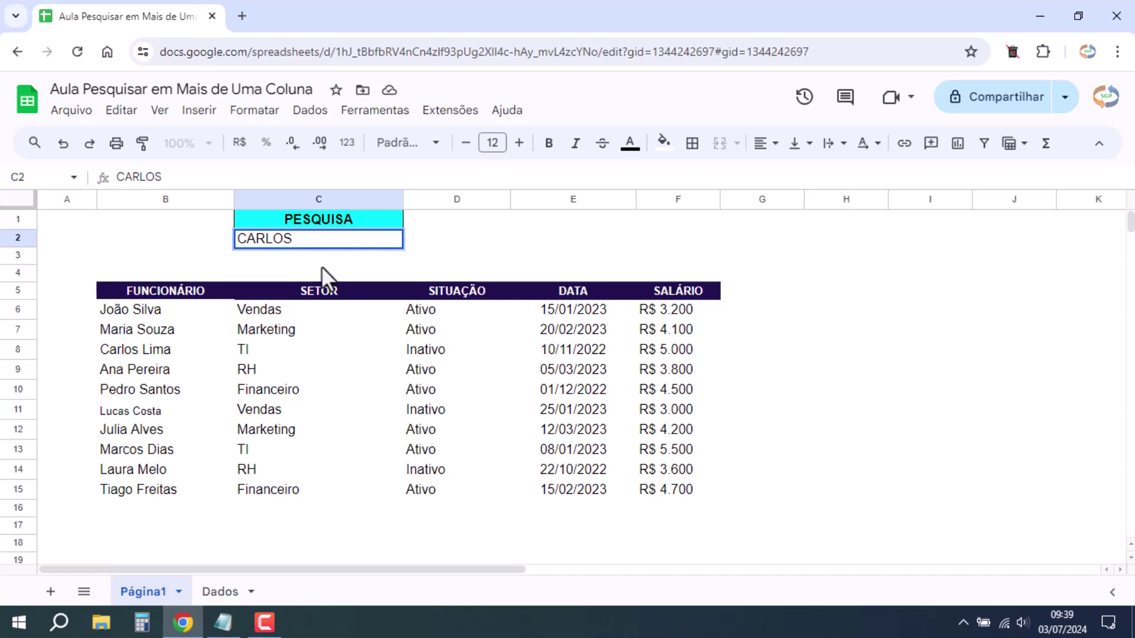
{"action": "key", "text": "Return"}
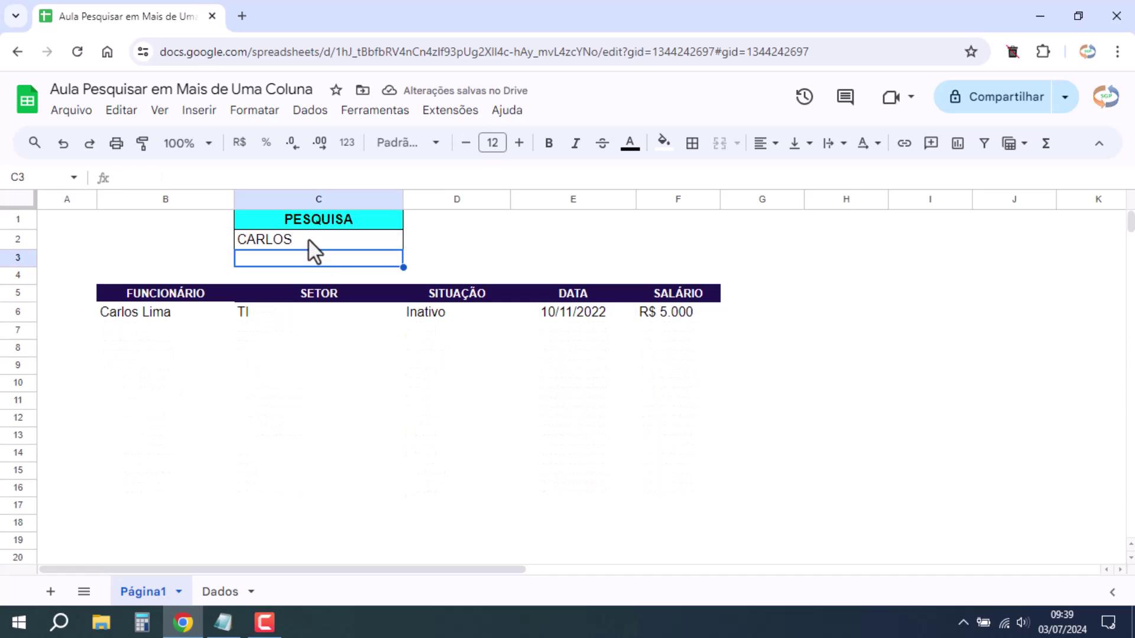
{"action": "left_click", "coordinate": [307, 240]}
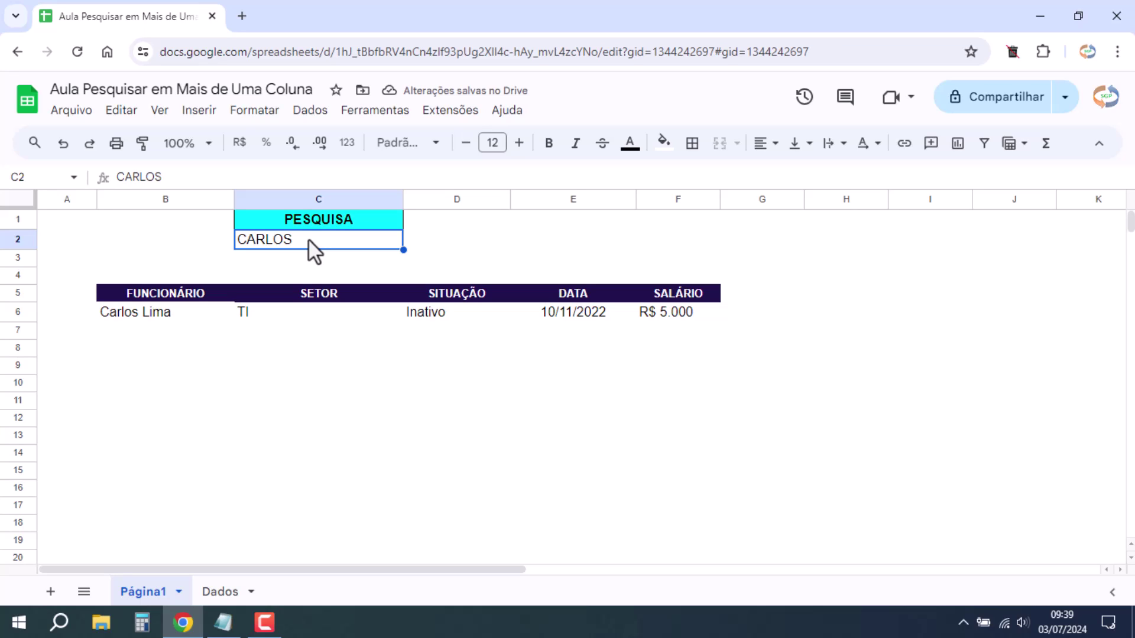
{"action": "key", "text": "Delete"}
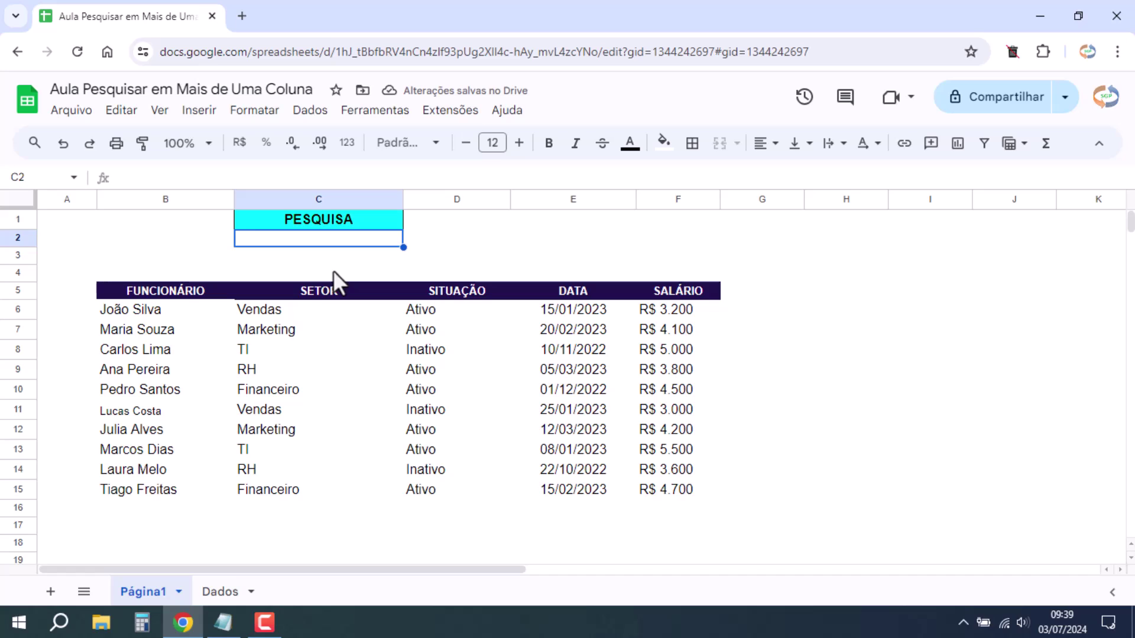
Enter 'venda' in C2 to list the two Vendas employees, then highlight B6's UPPER(A) and UPPER(C2) parts.
{"action": "type", "text": "venda"}
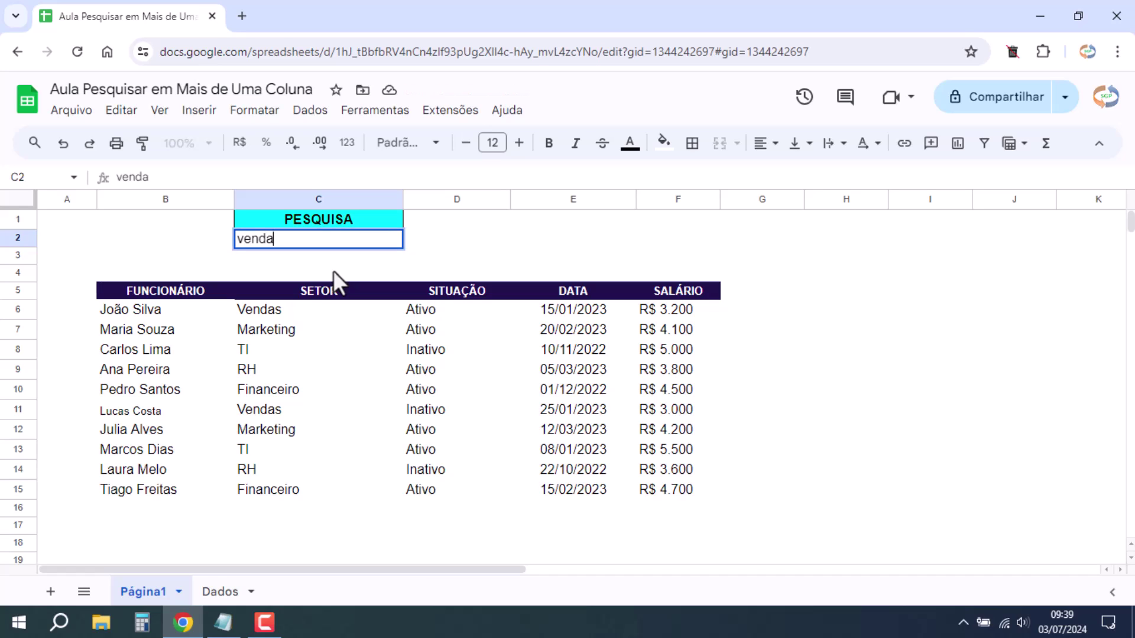
{"action": "key", "text": "Return"}
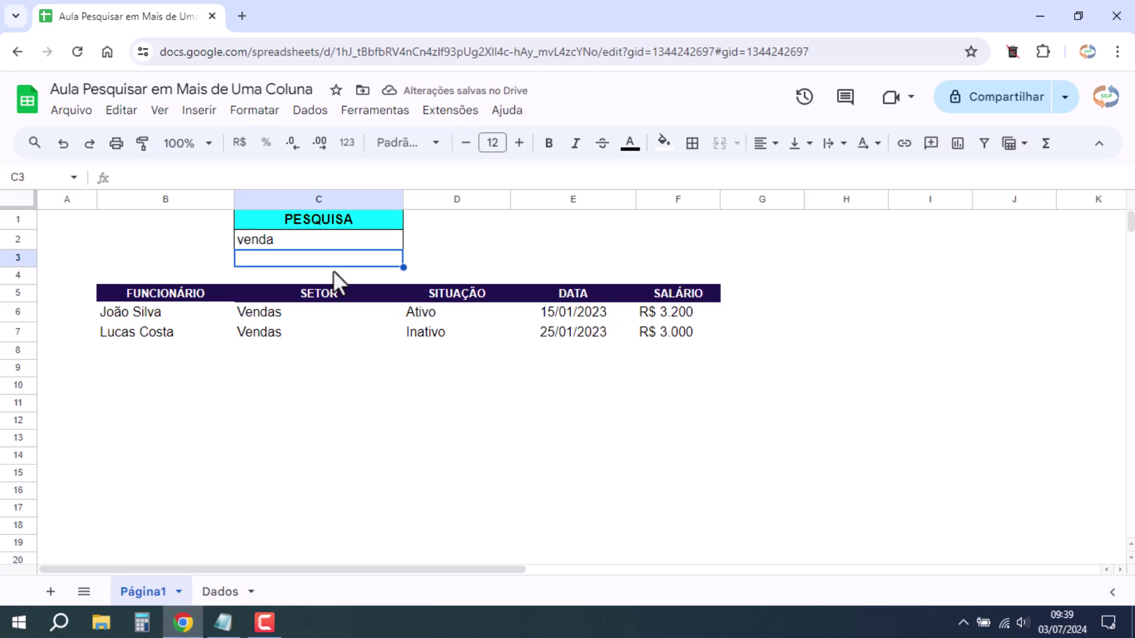
{"action": "left_click", "coordinate": [165, 311]}
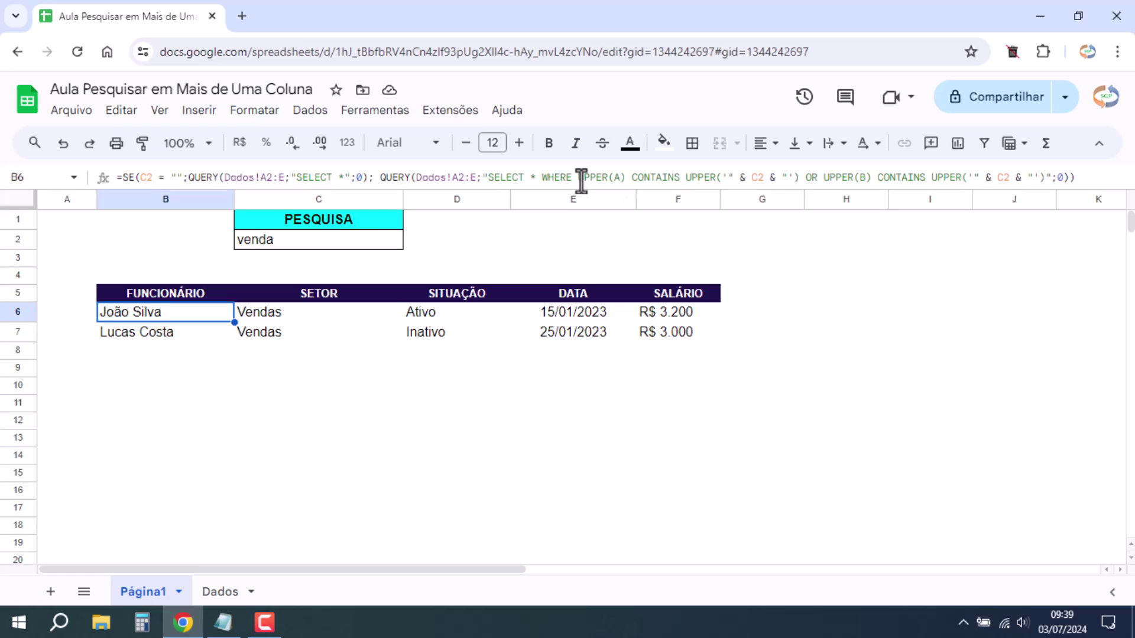
{"action": "left_click_drag", "start_coordinate": [578, 177], "coordinate": [633, 179]}
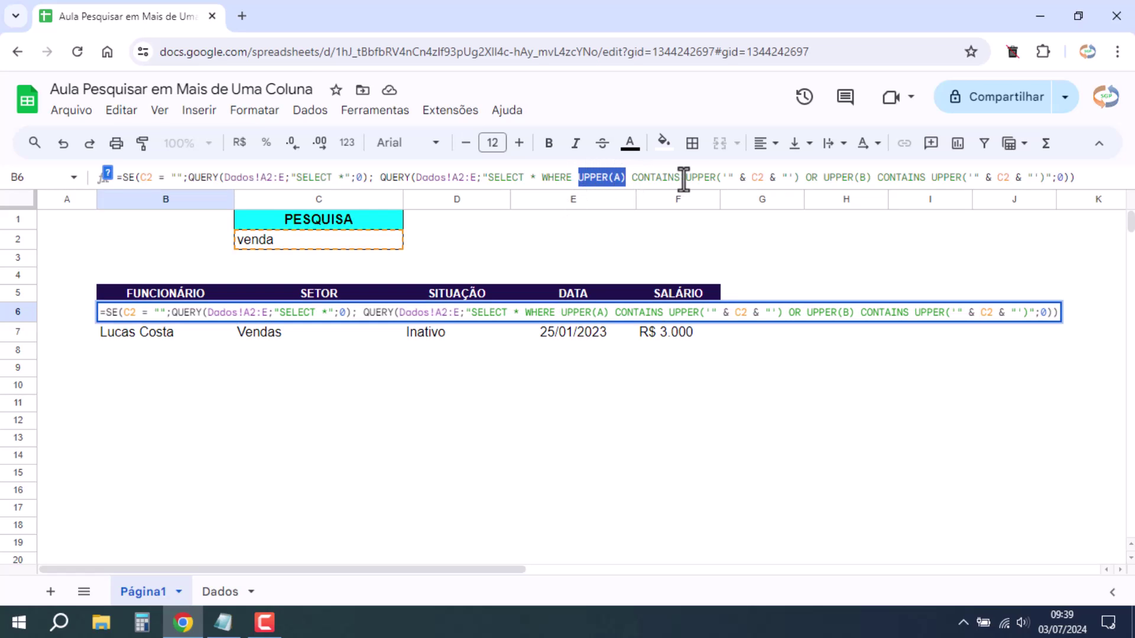
{"action": "left_click_drag", "start_coordinate": [685, 177], "coordinate": [799, 177]}
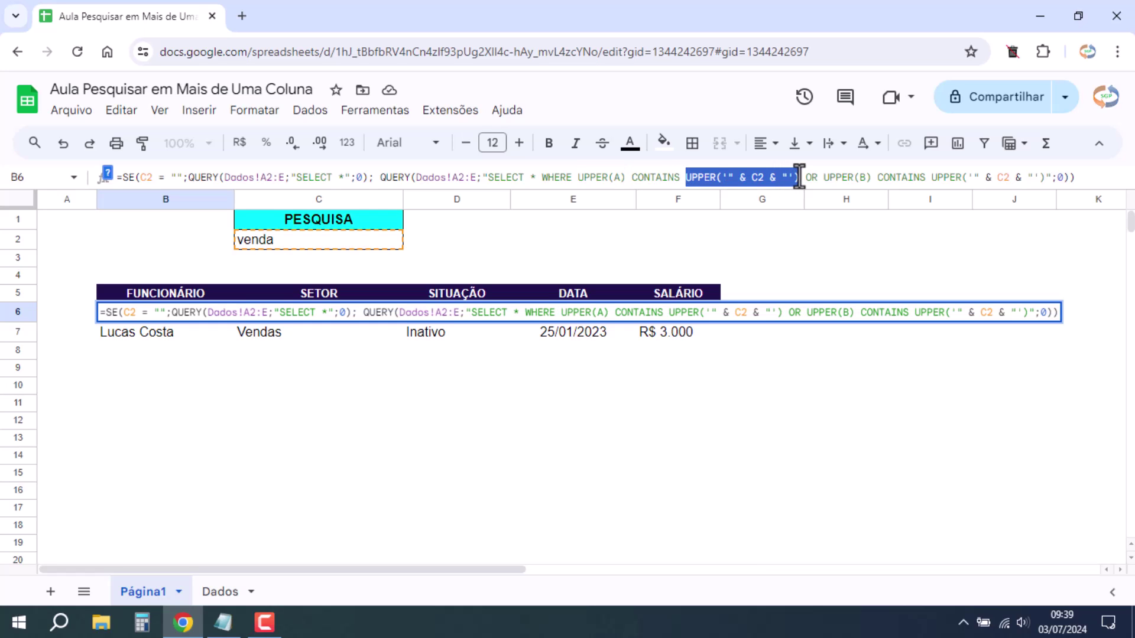